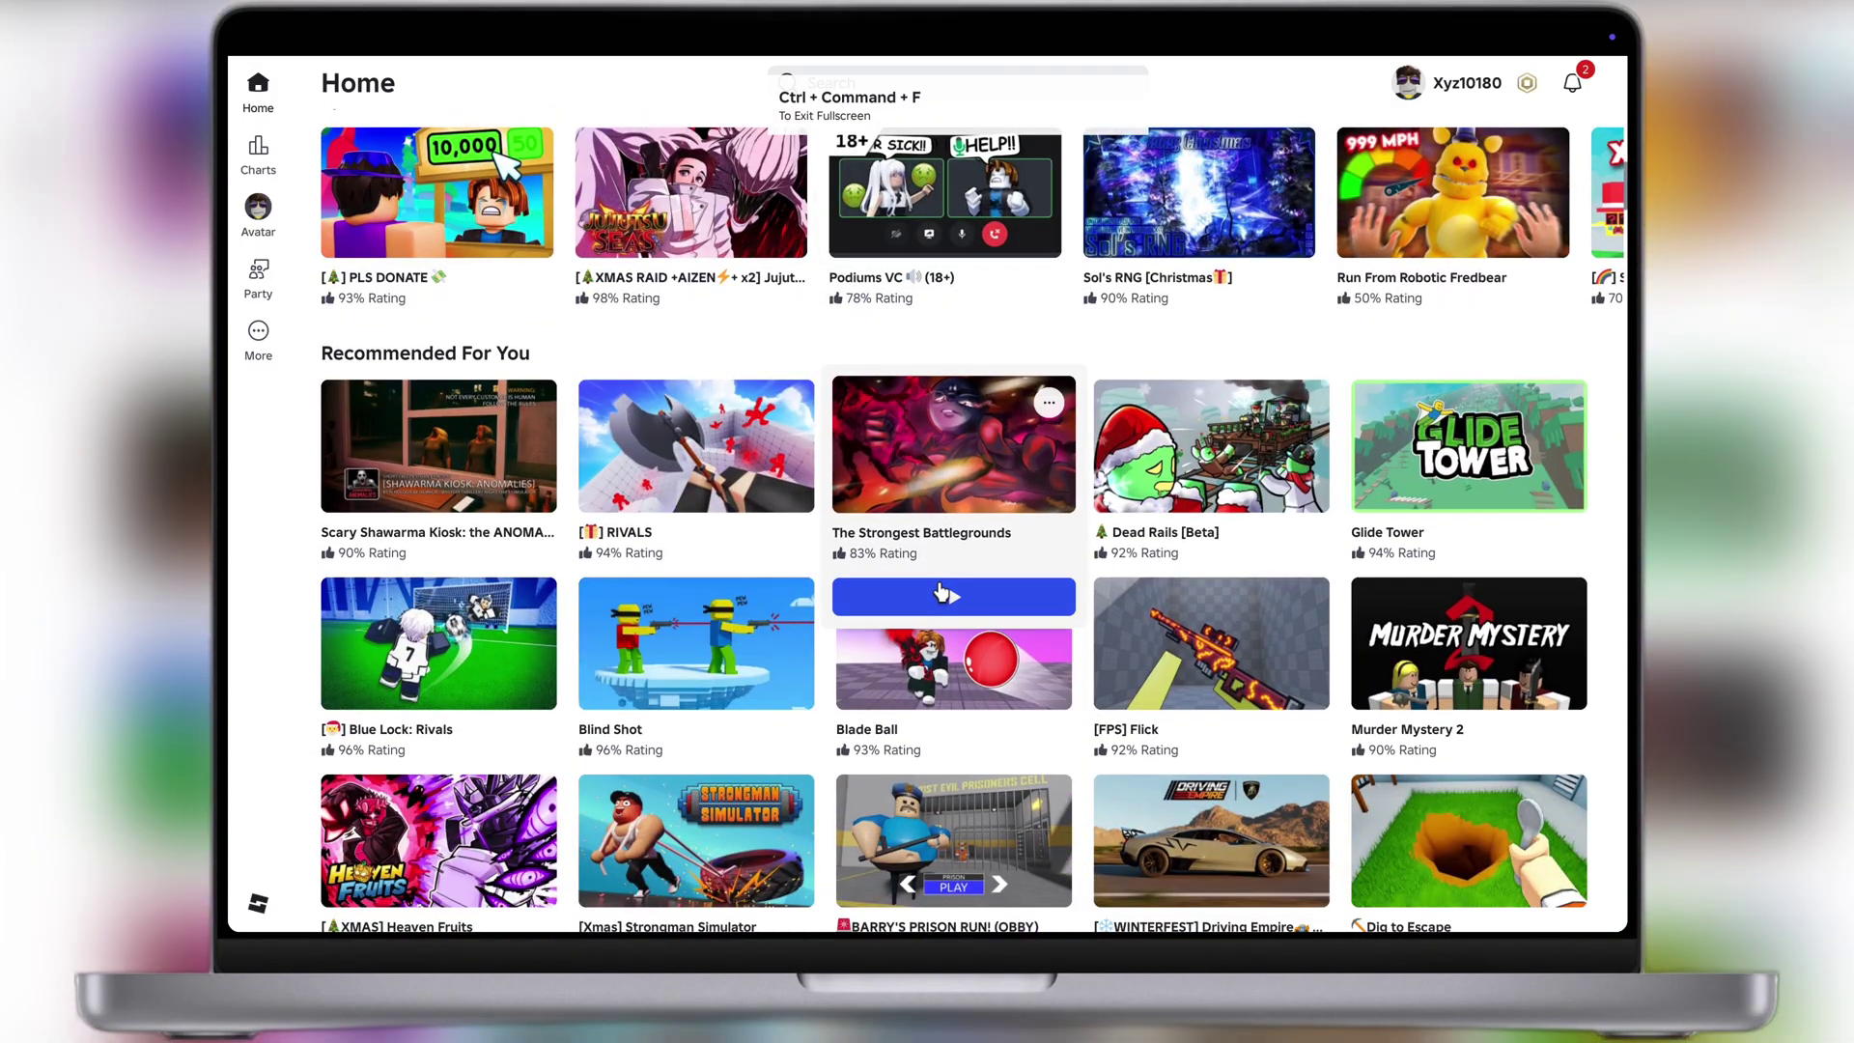
scroll(946, 595, down, 4)
scroll(944, 595, down, 4)
scroll(944, 593, down, 3)
scroll(944, 594, down, 2)
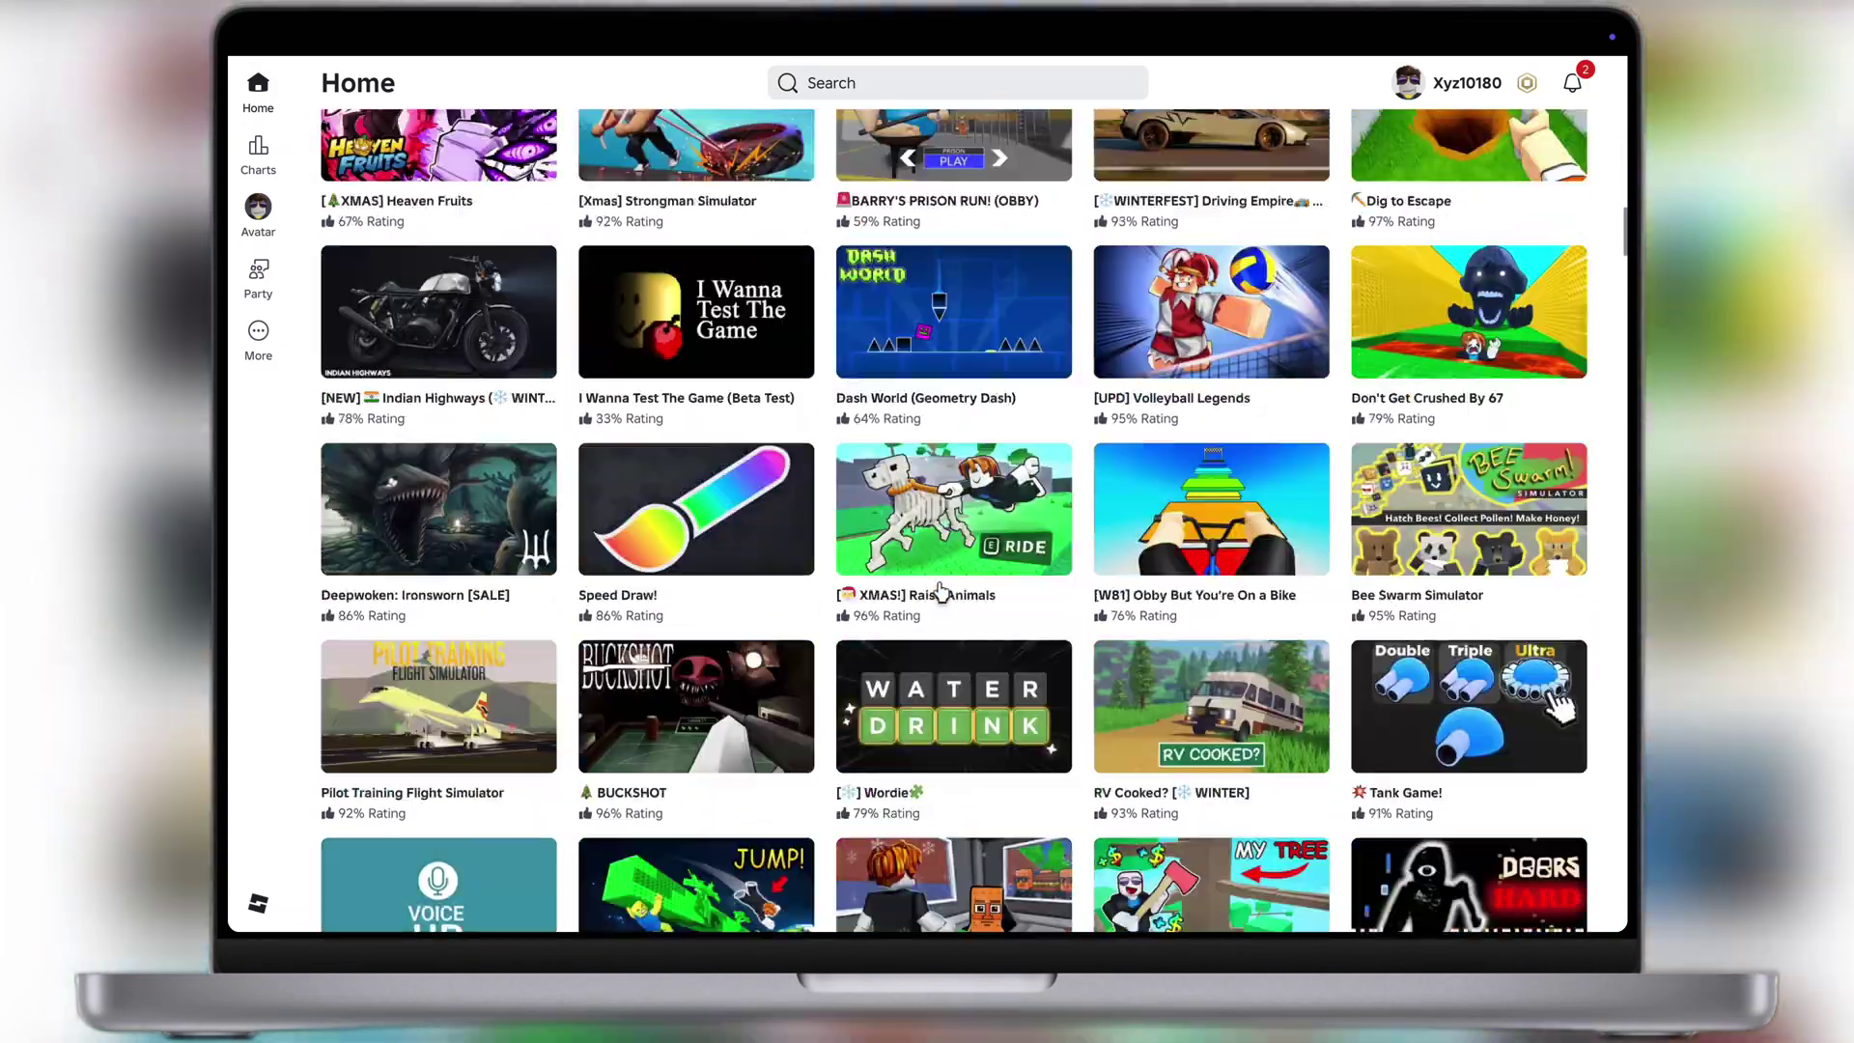
scroll(945, 594, up, 15)
scroll(944, 695, right, 3)
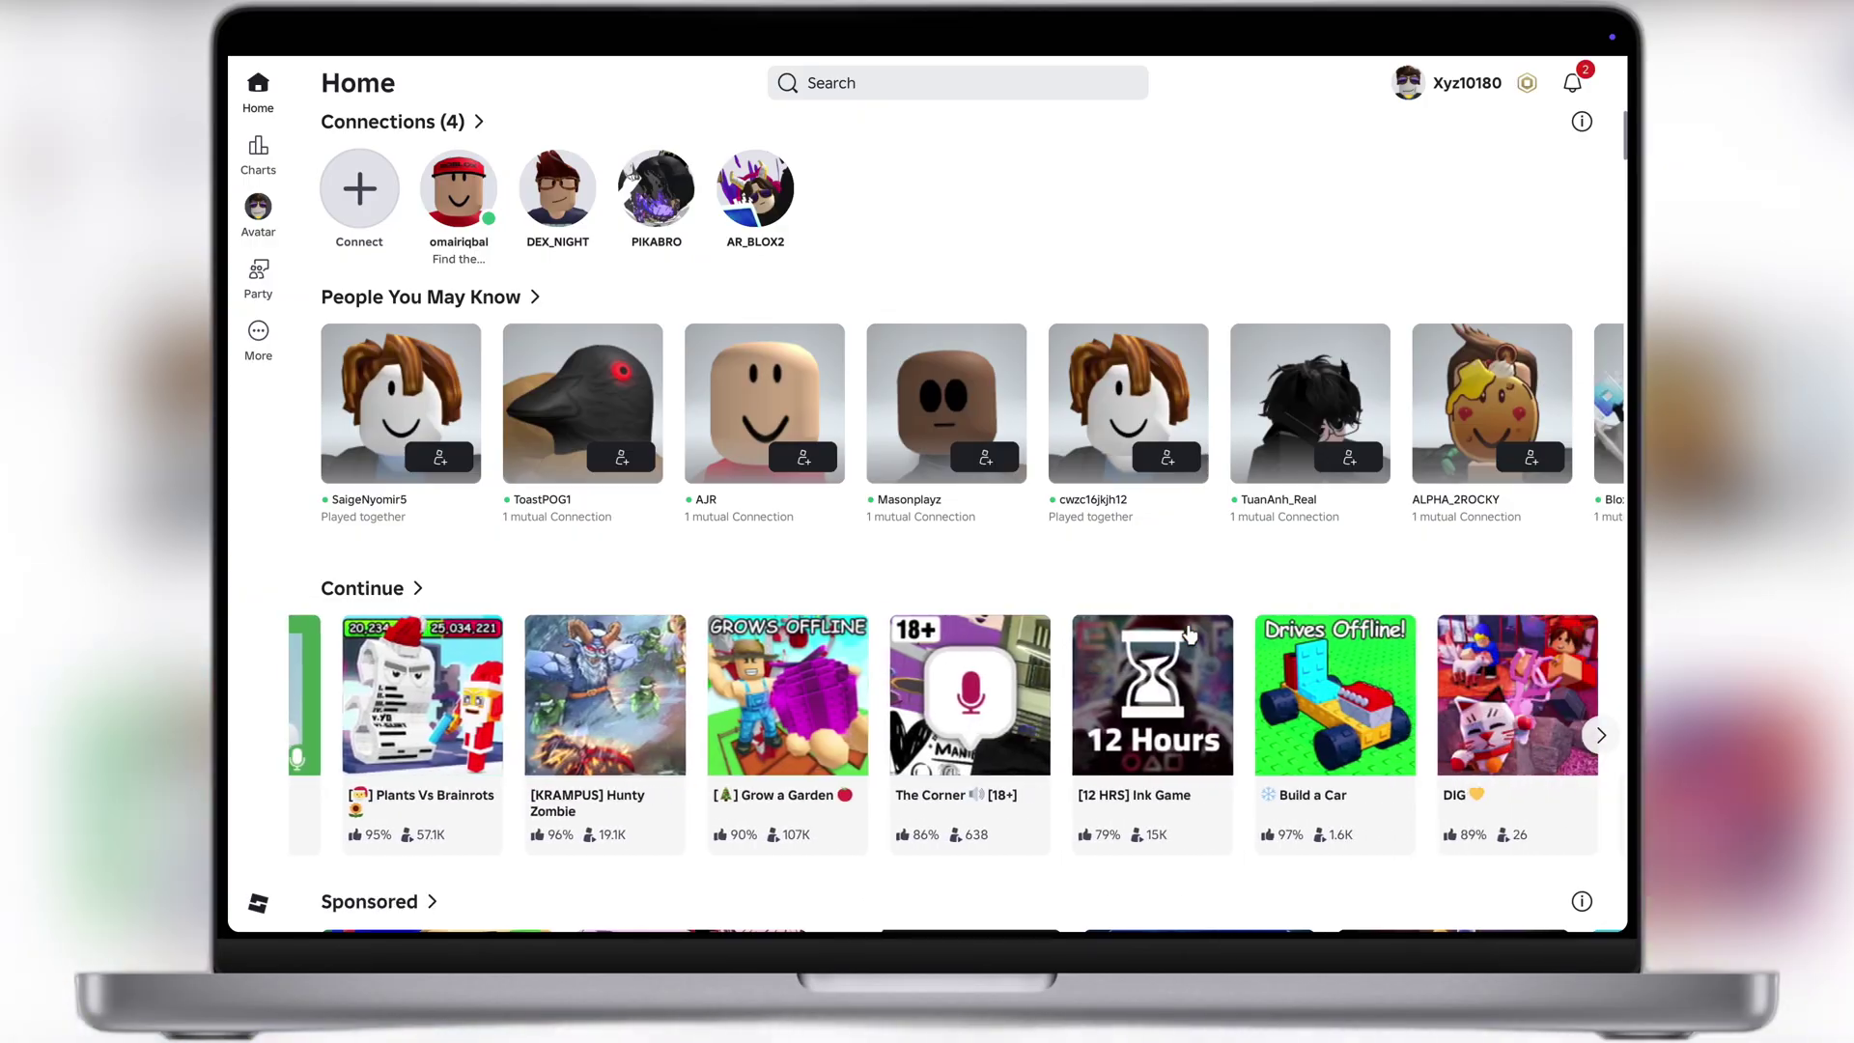
scroll(1191, 632, right, 3)
scroll(1191, 633, right, 4)
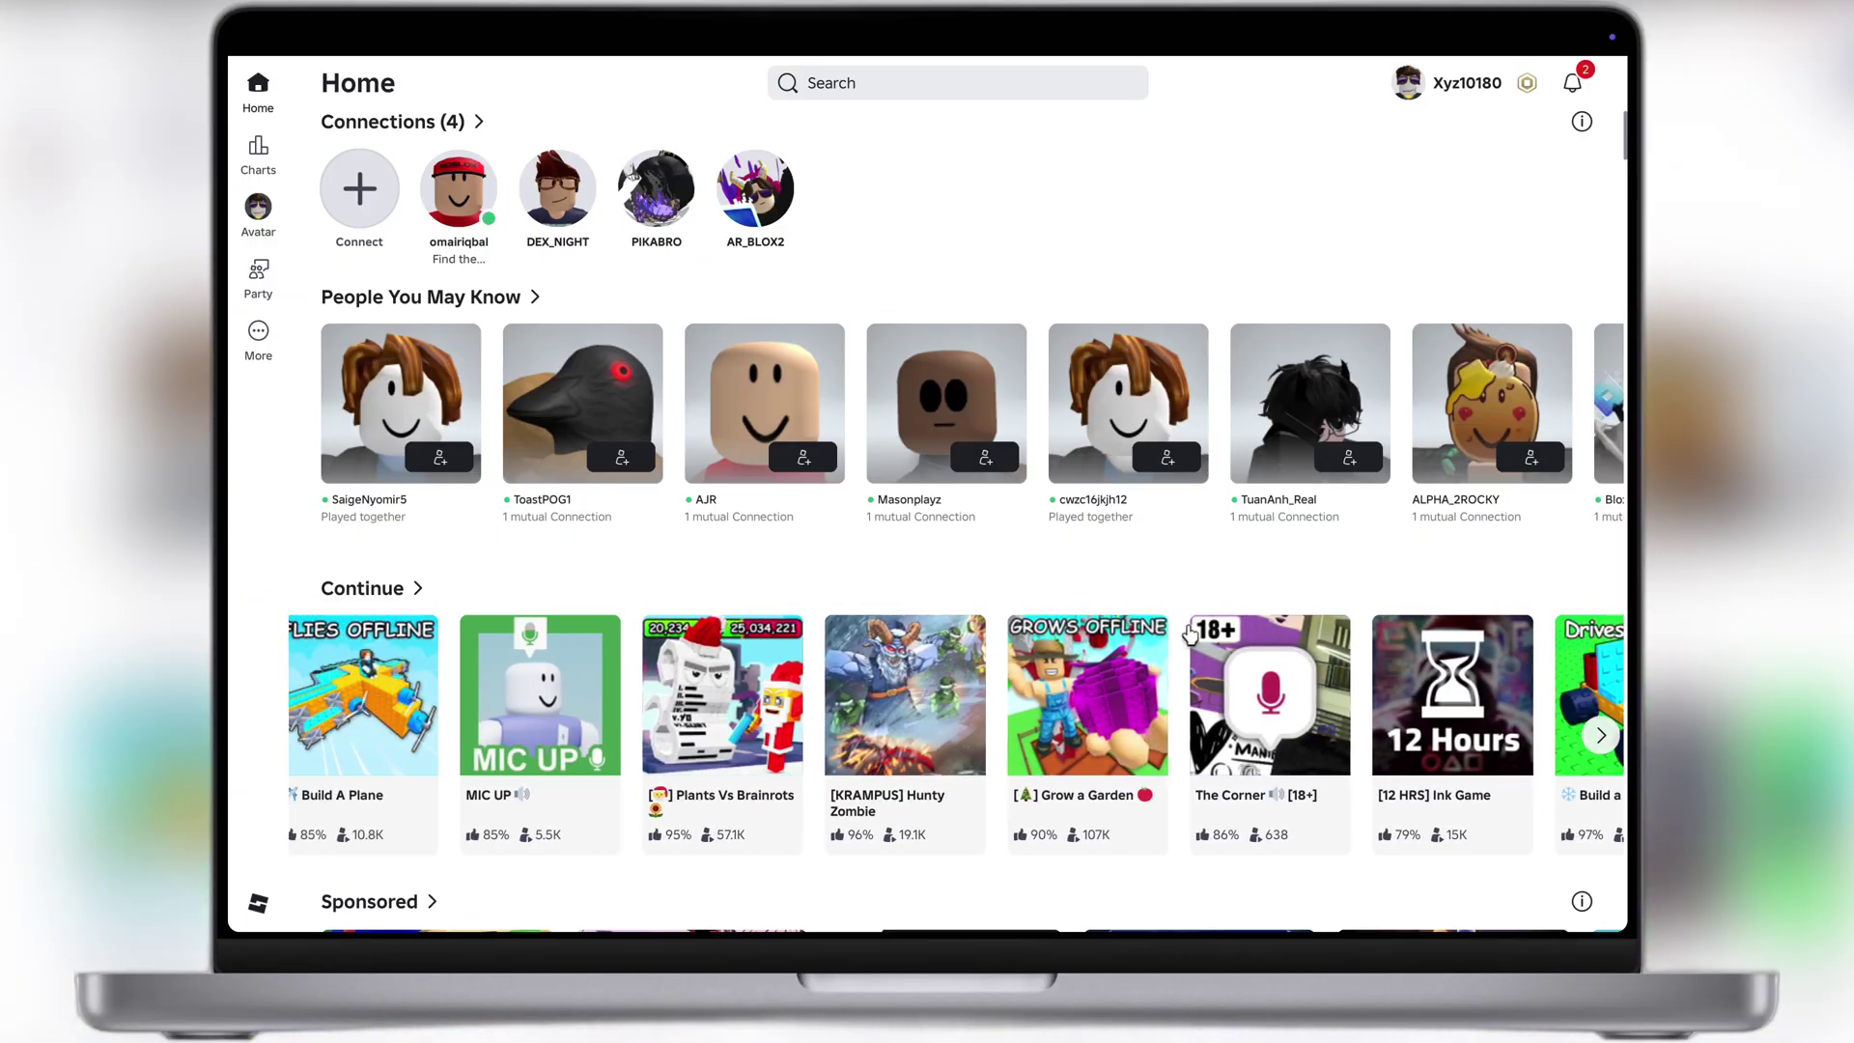
scroll(1191, 632, right, 4)
scroll(1190, 634, down, 8)
scroll(1192, 633, down, 3)
scroll(1191, 633, down, 3)
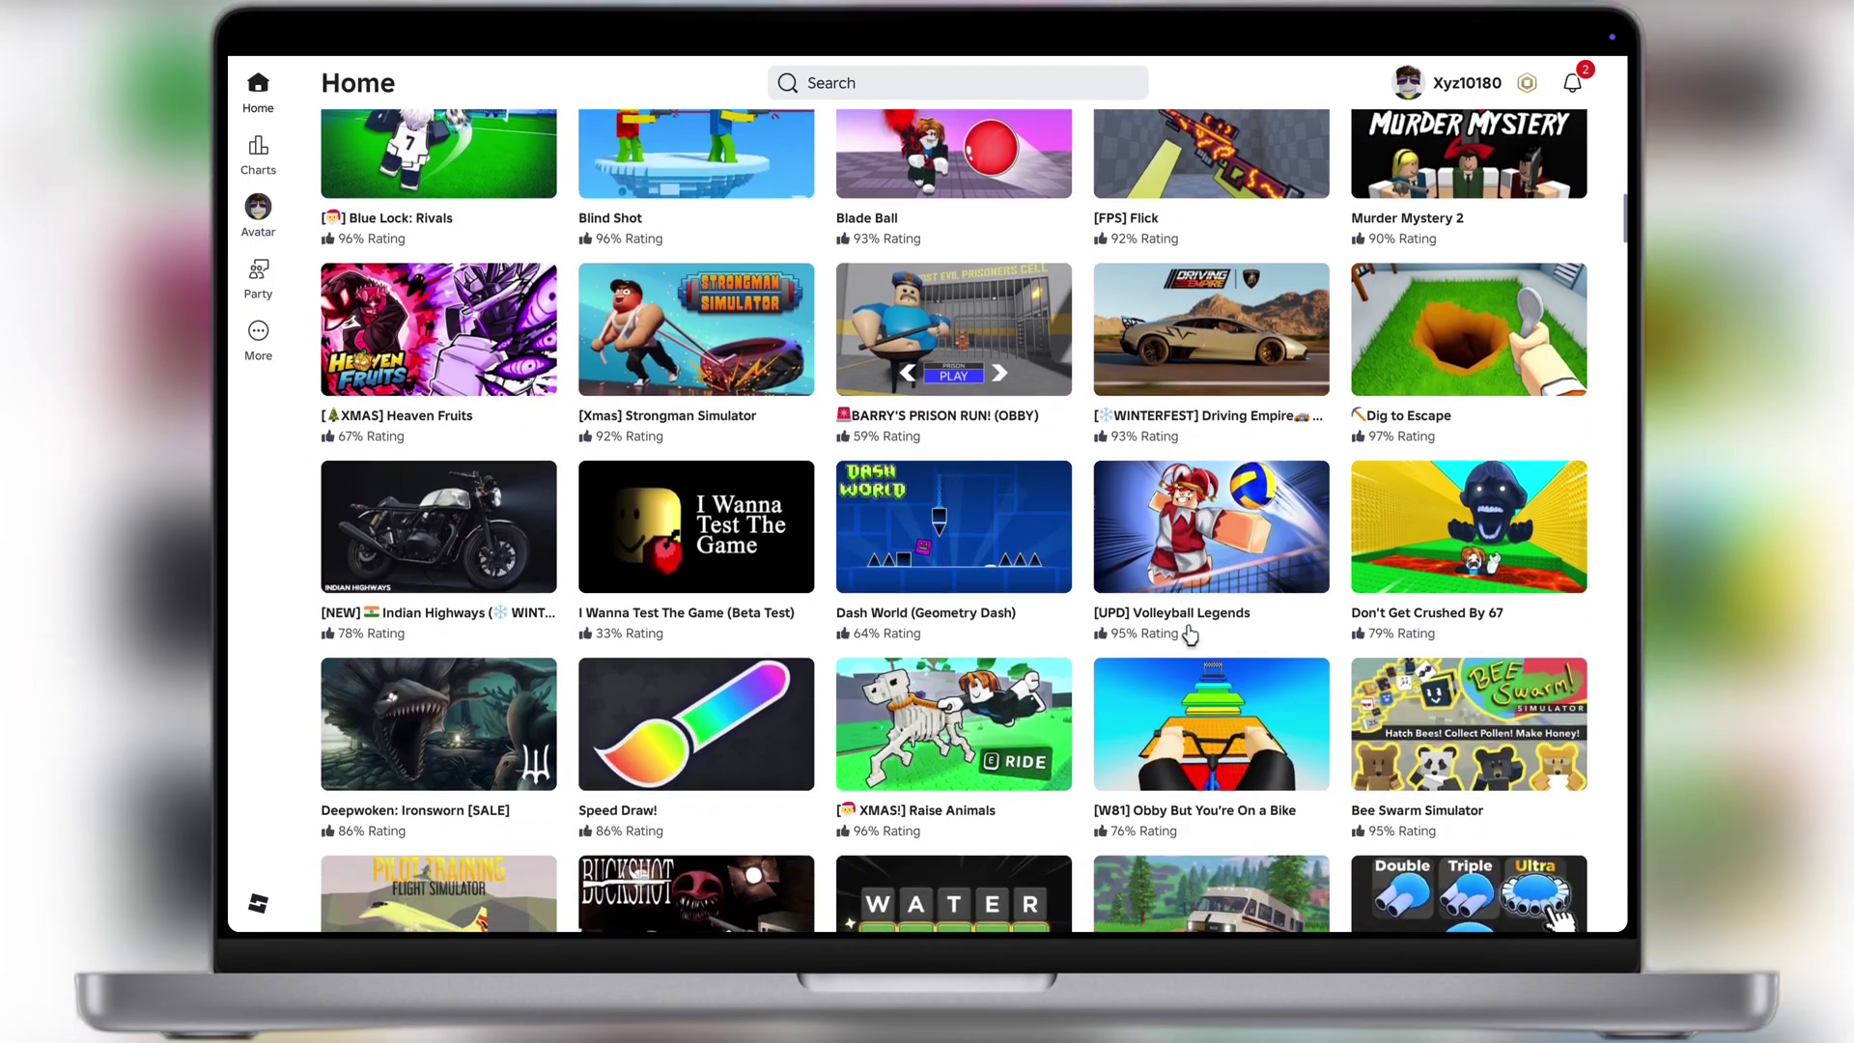
scroll(1191, 632, up, 15)
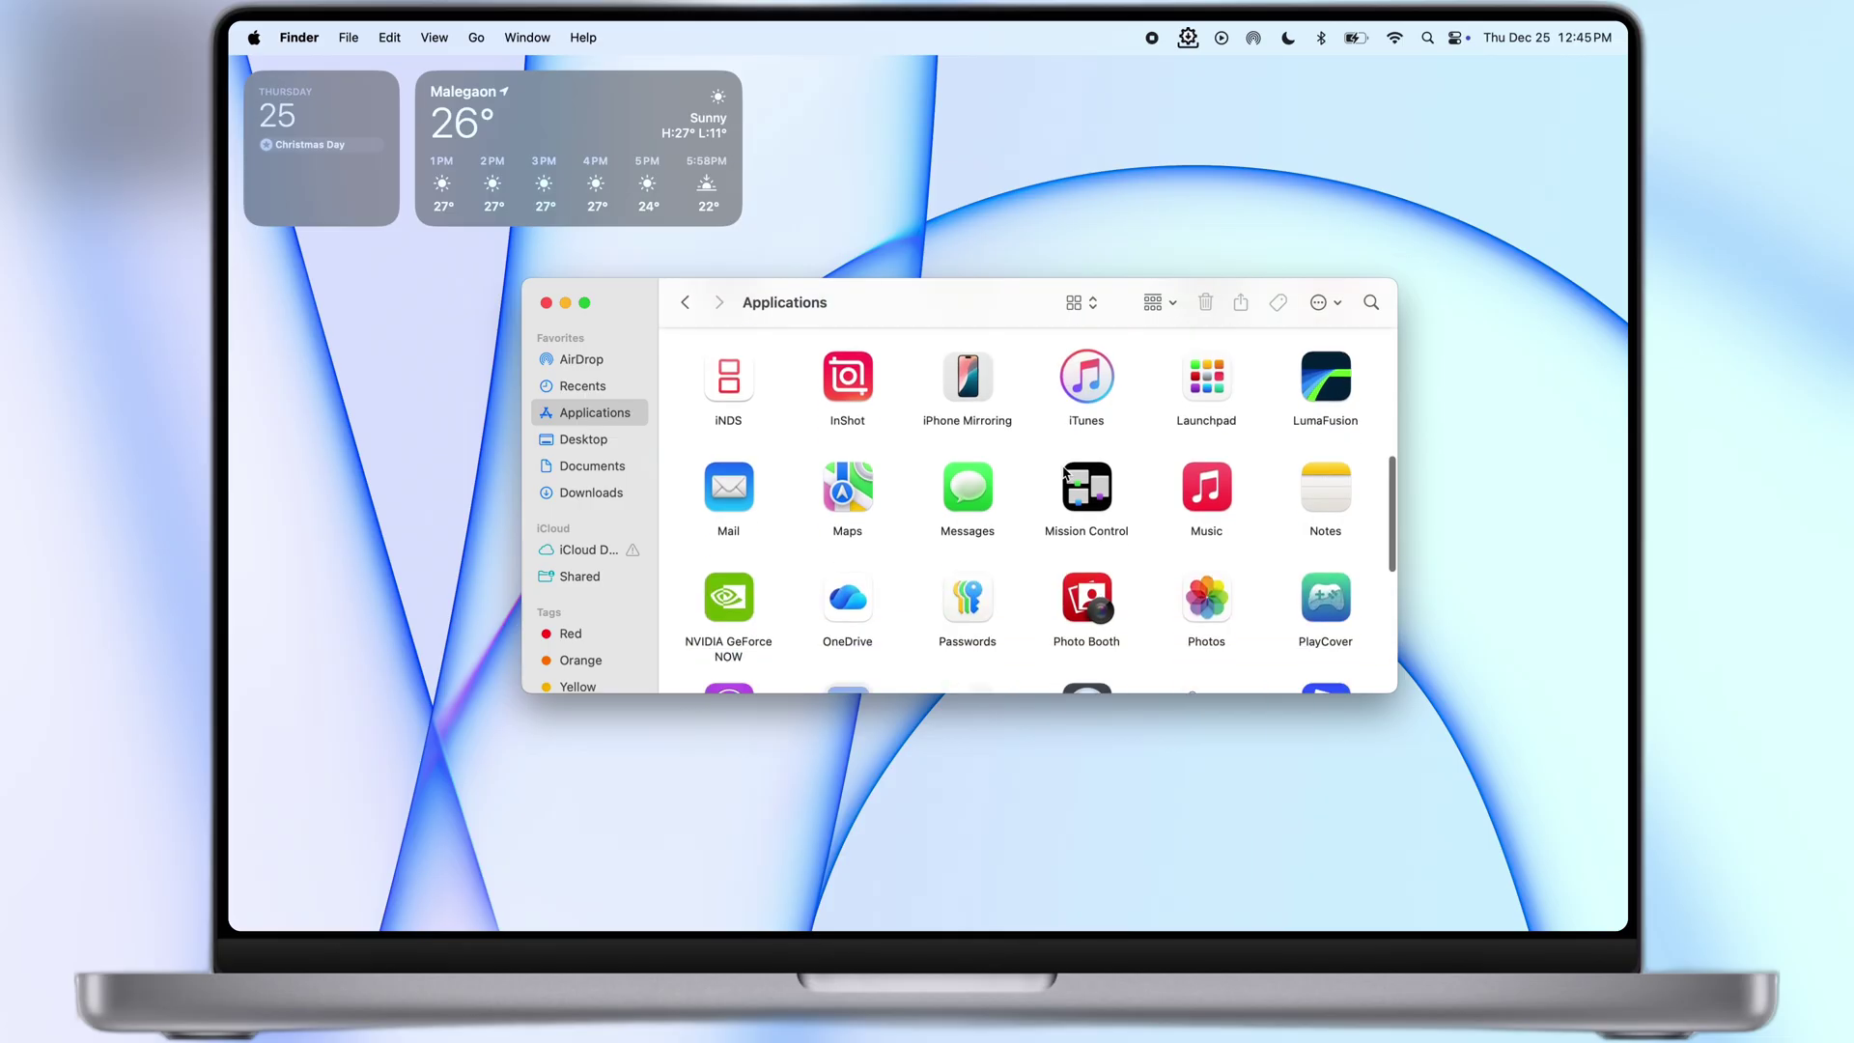
scroll(1062, 483, down, 5)
scroll(1061, 482, down, 5)
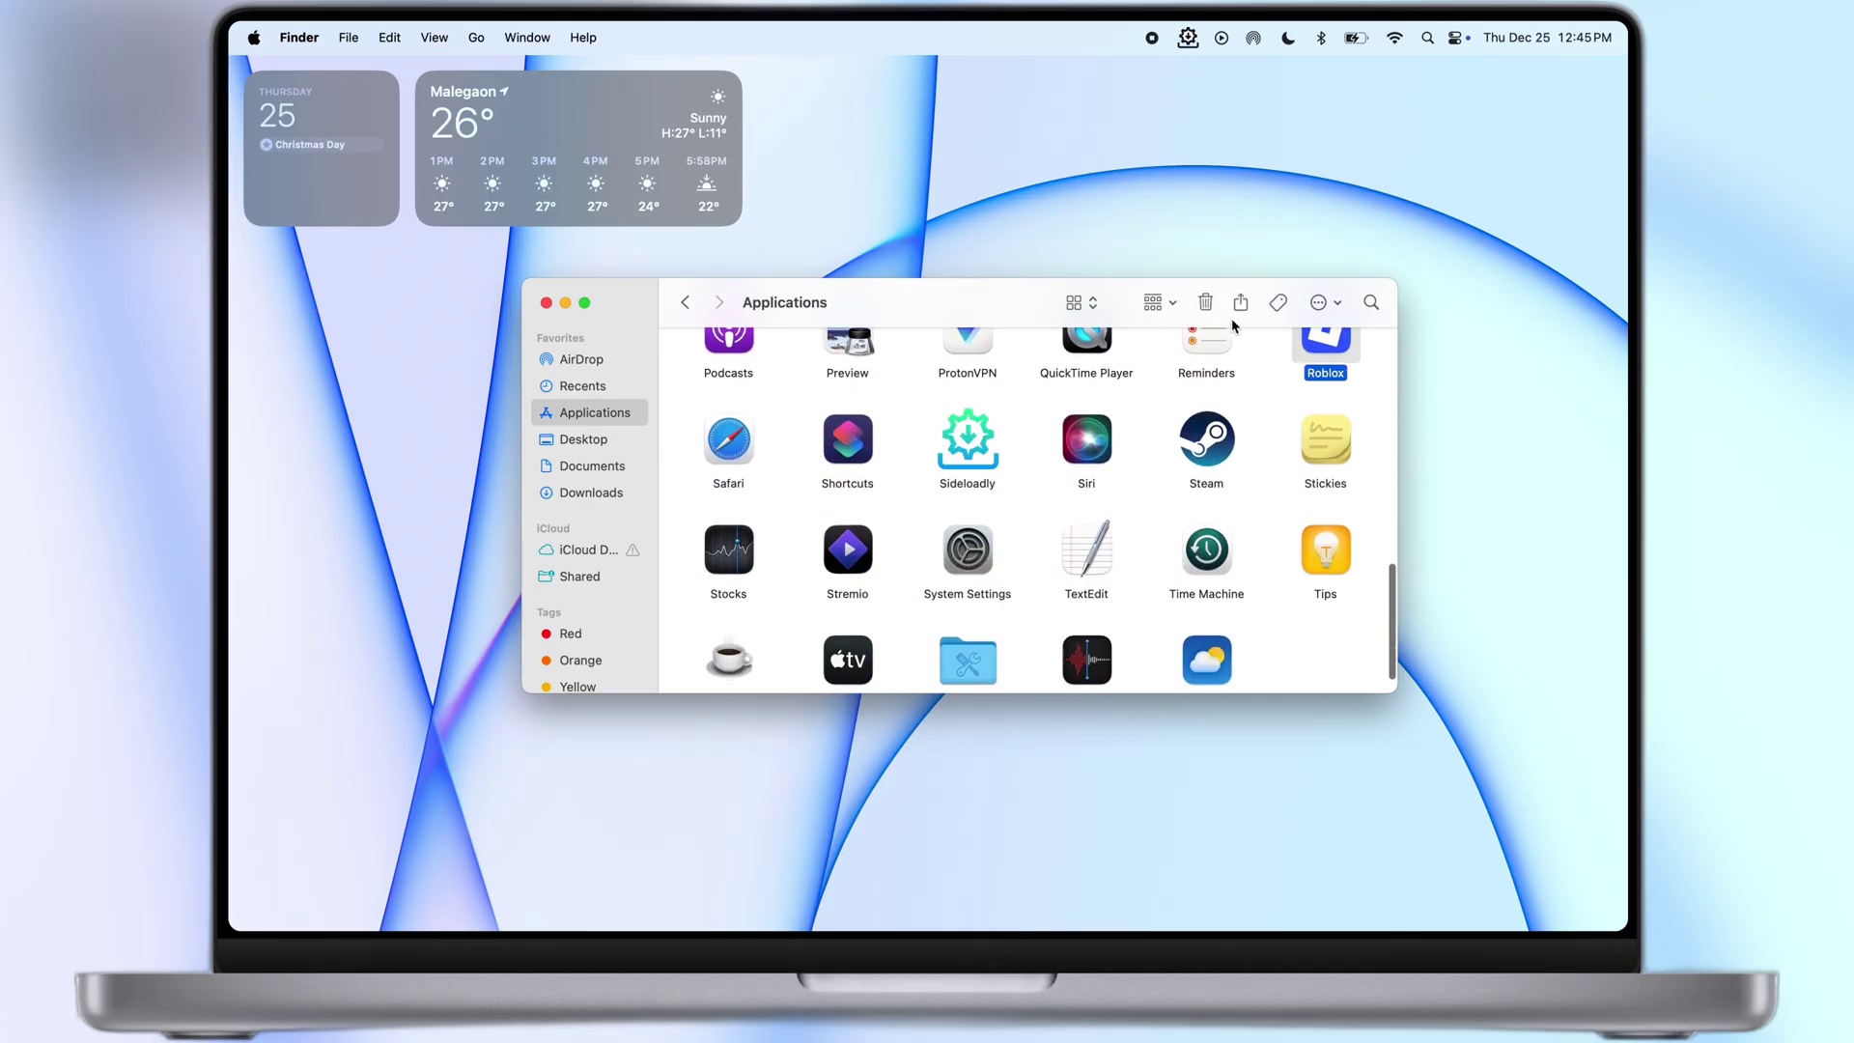
- Trash the Roblox app in Finder's Applications folder
click(1205, 302)
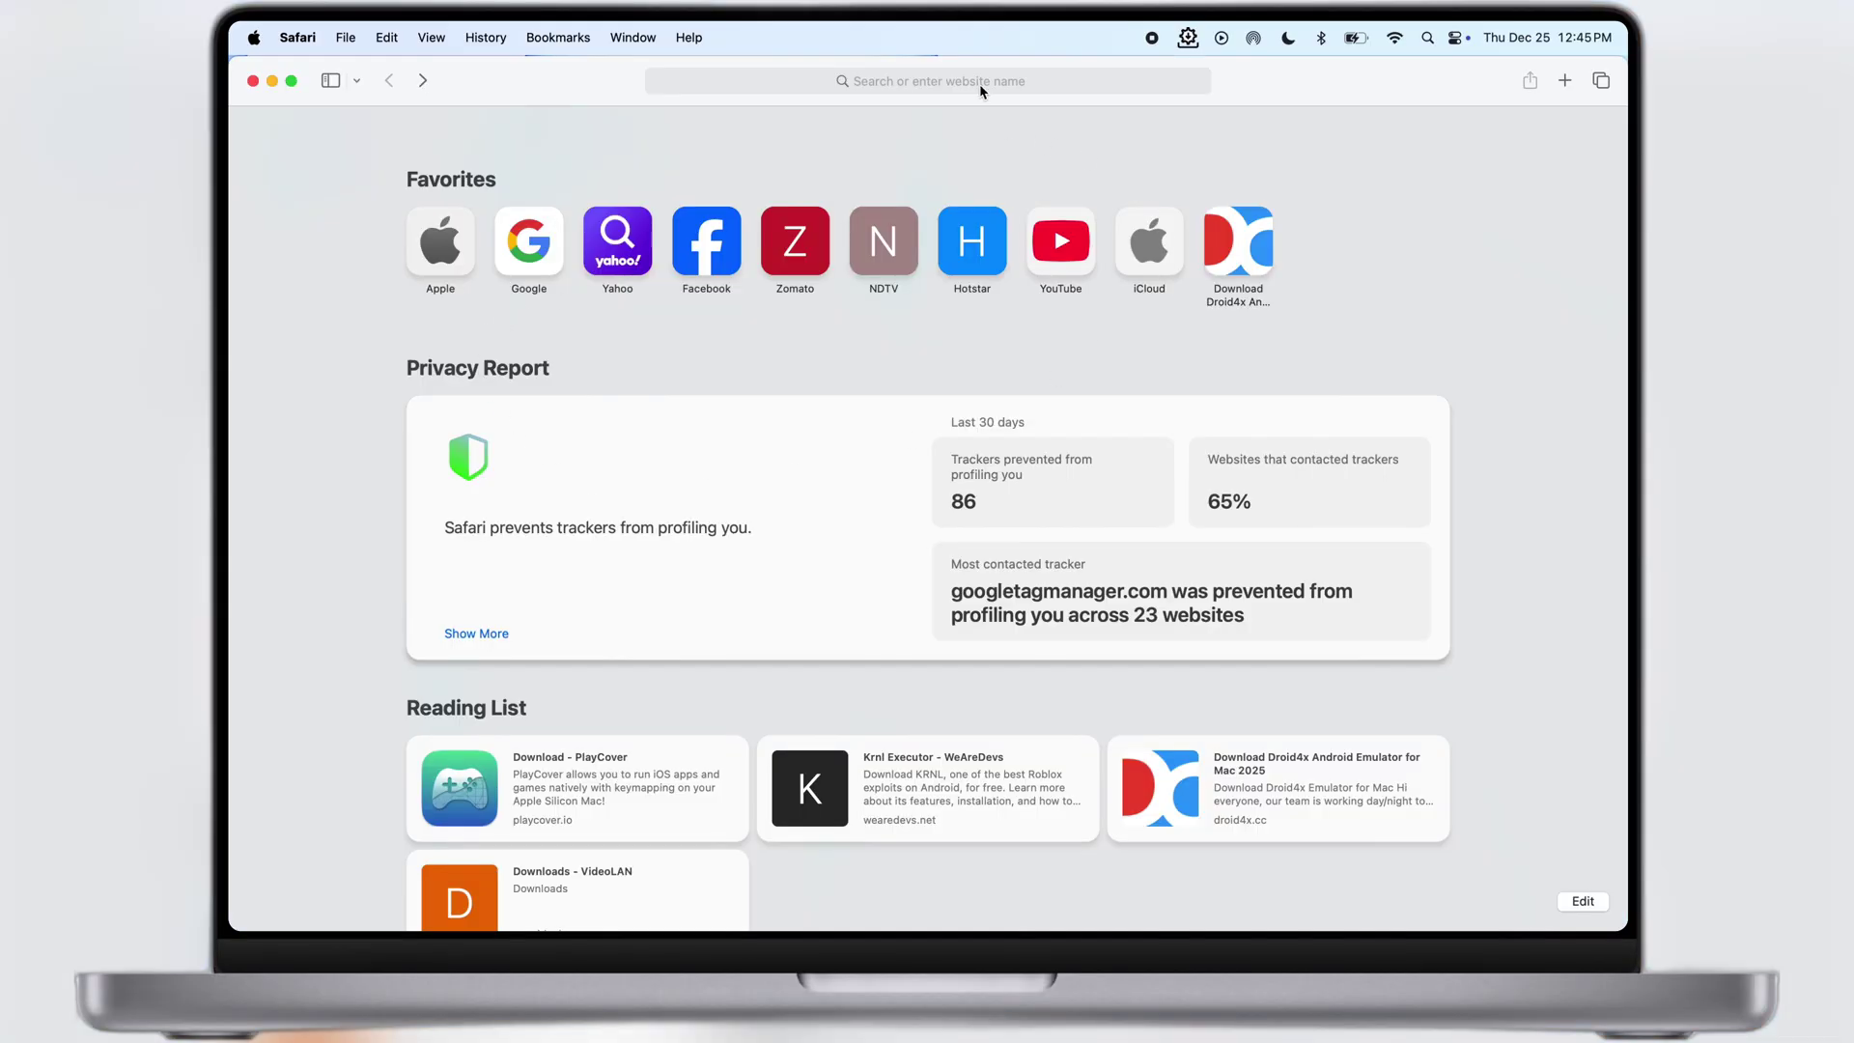
- Go to roblox.com/download in Safari
click(981, 83)
text(roblox)
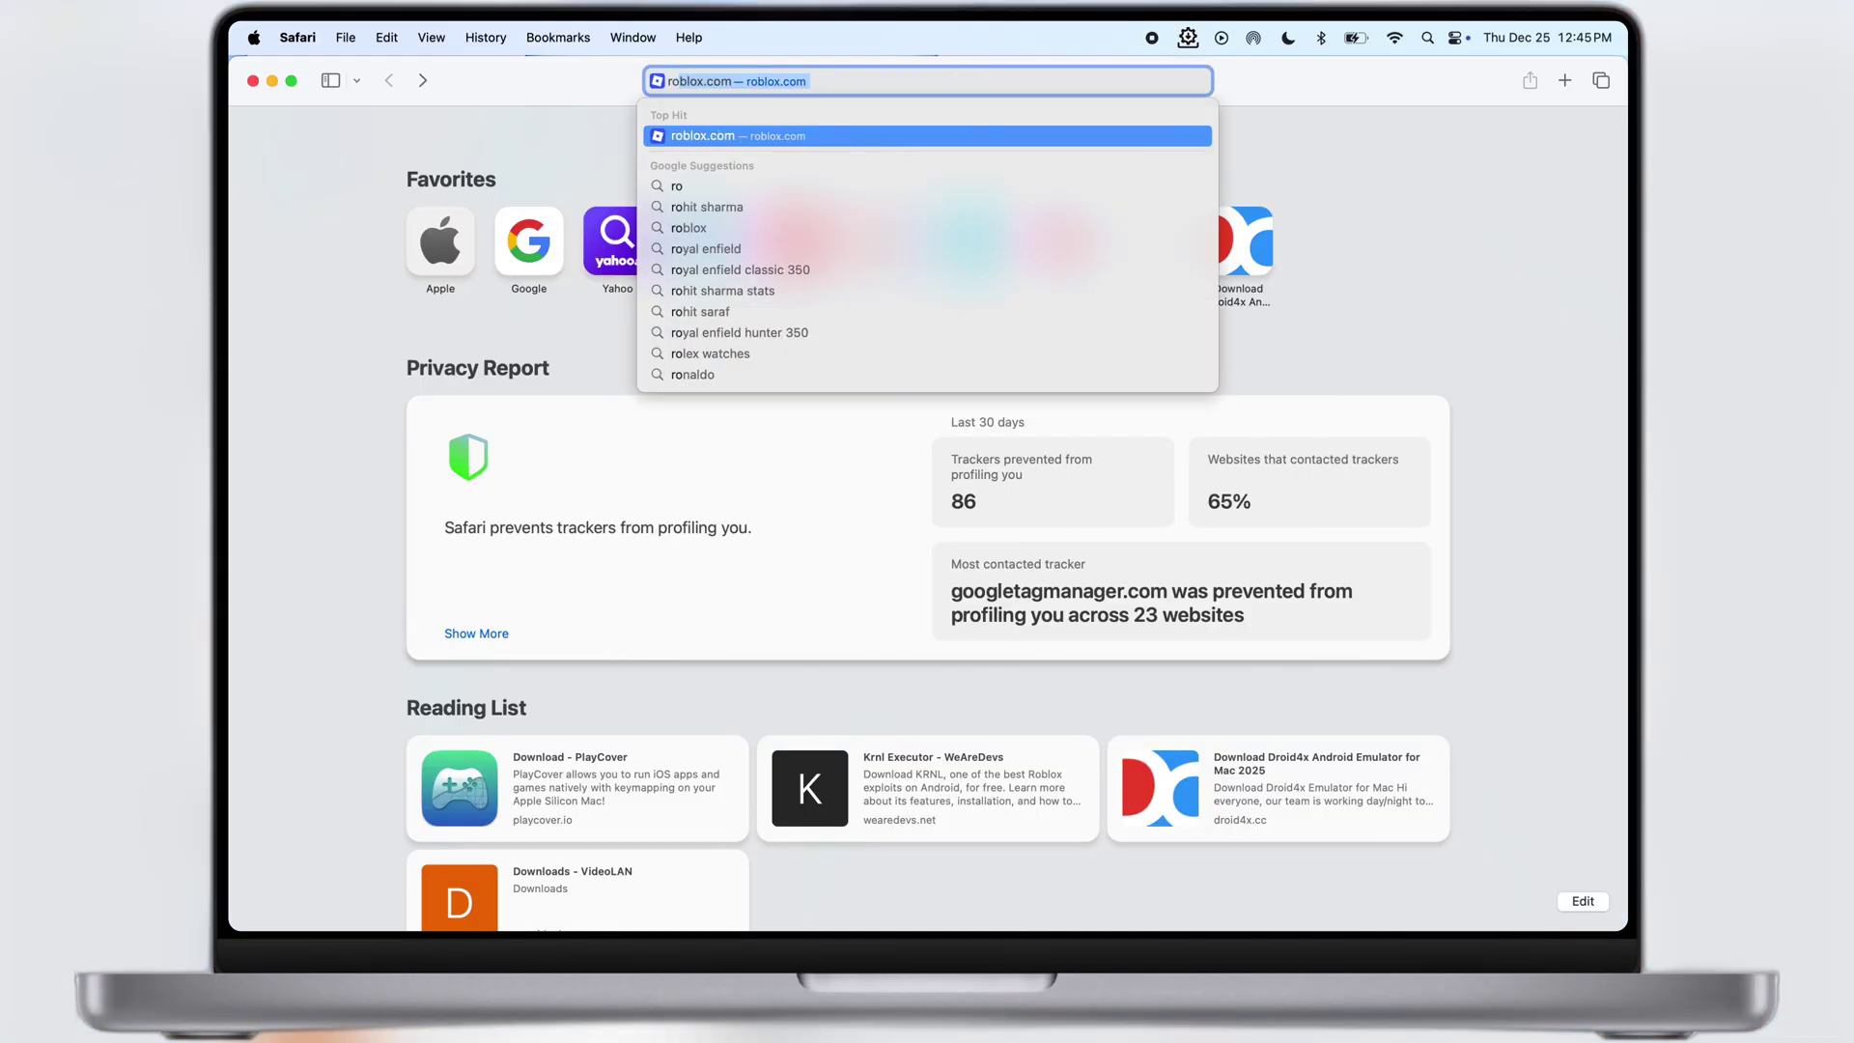
text(.com/d)
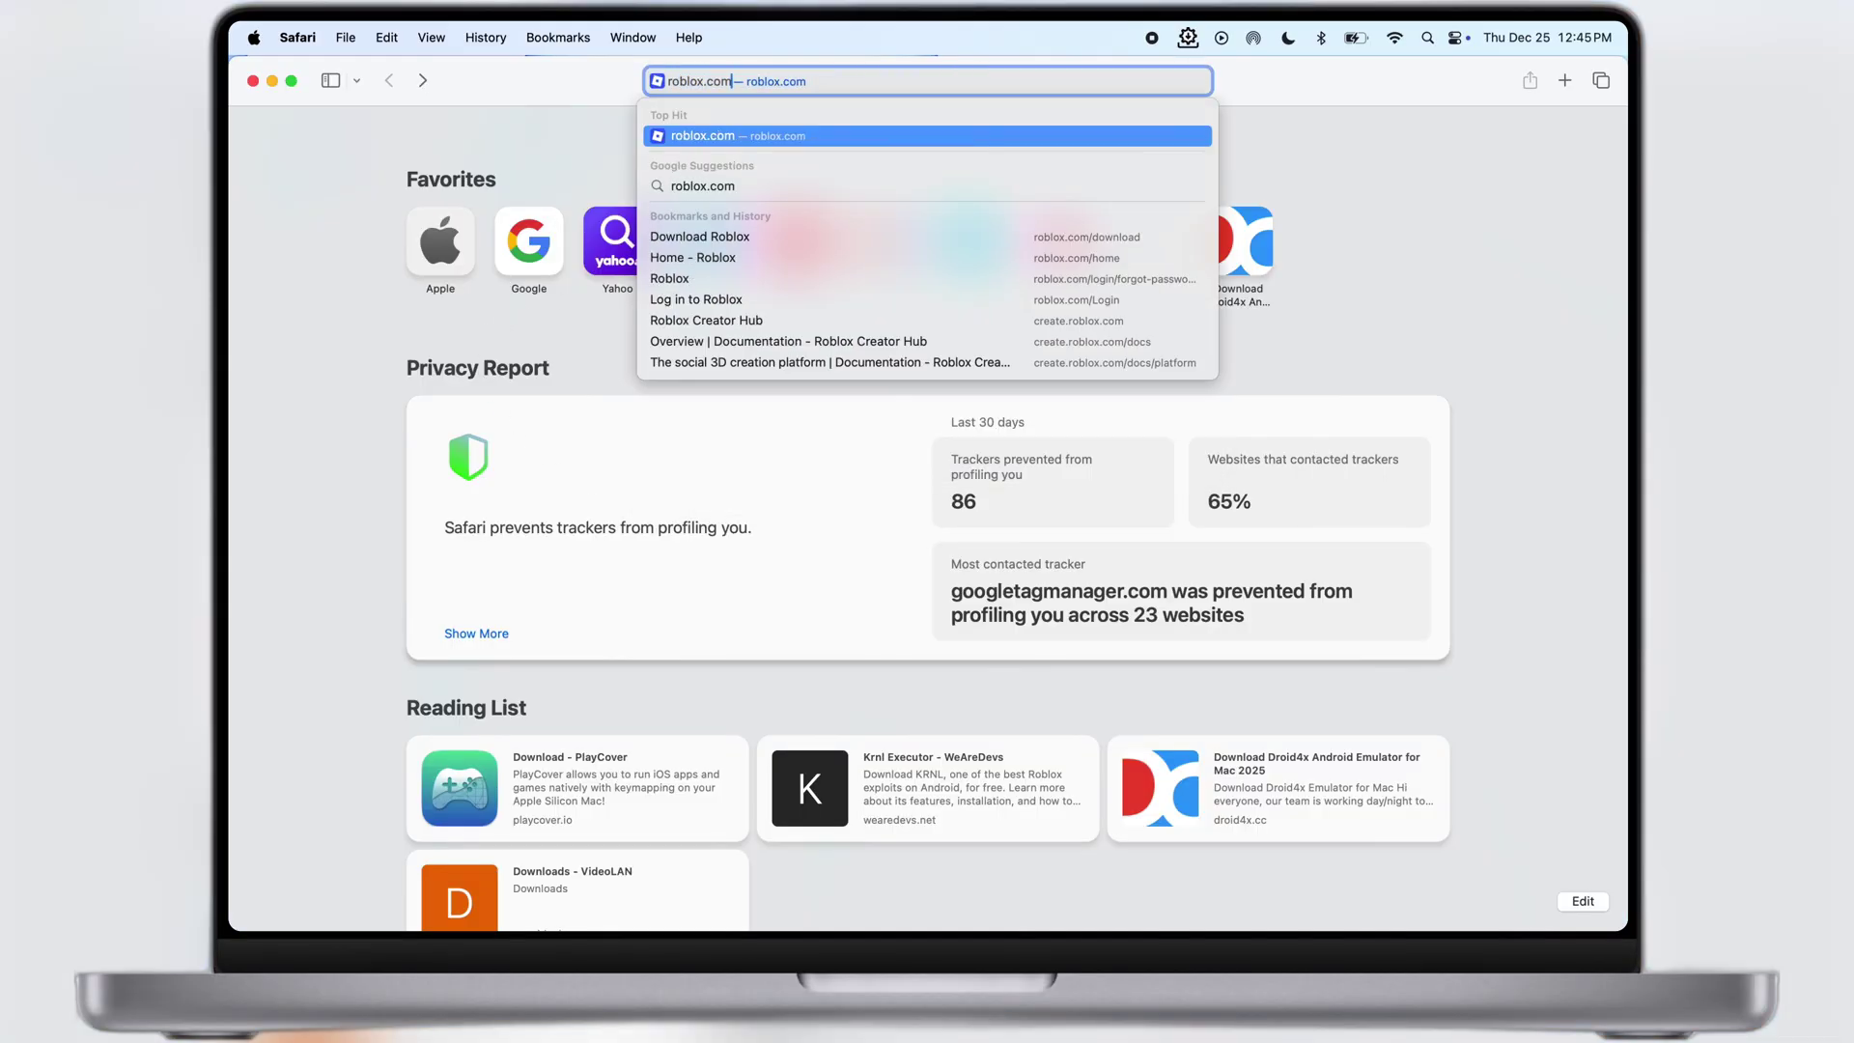
key(Return)
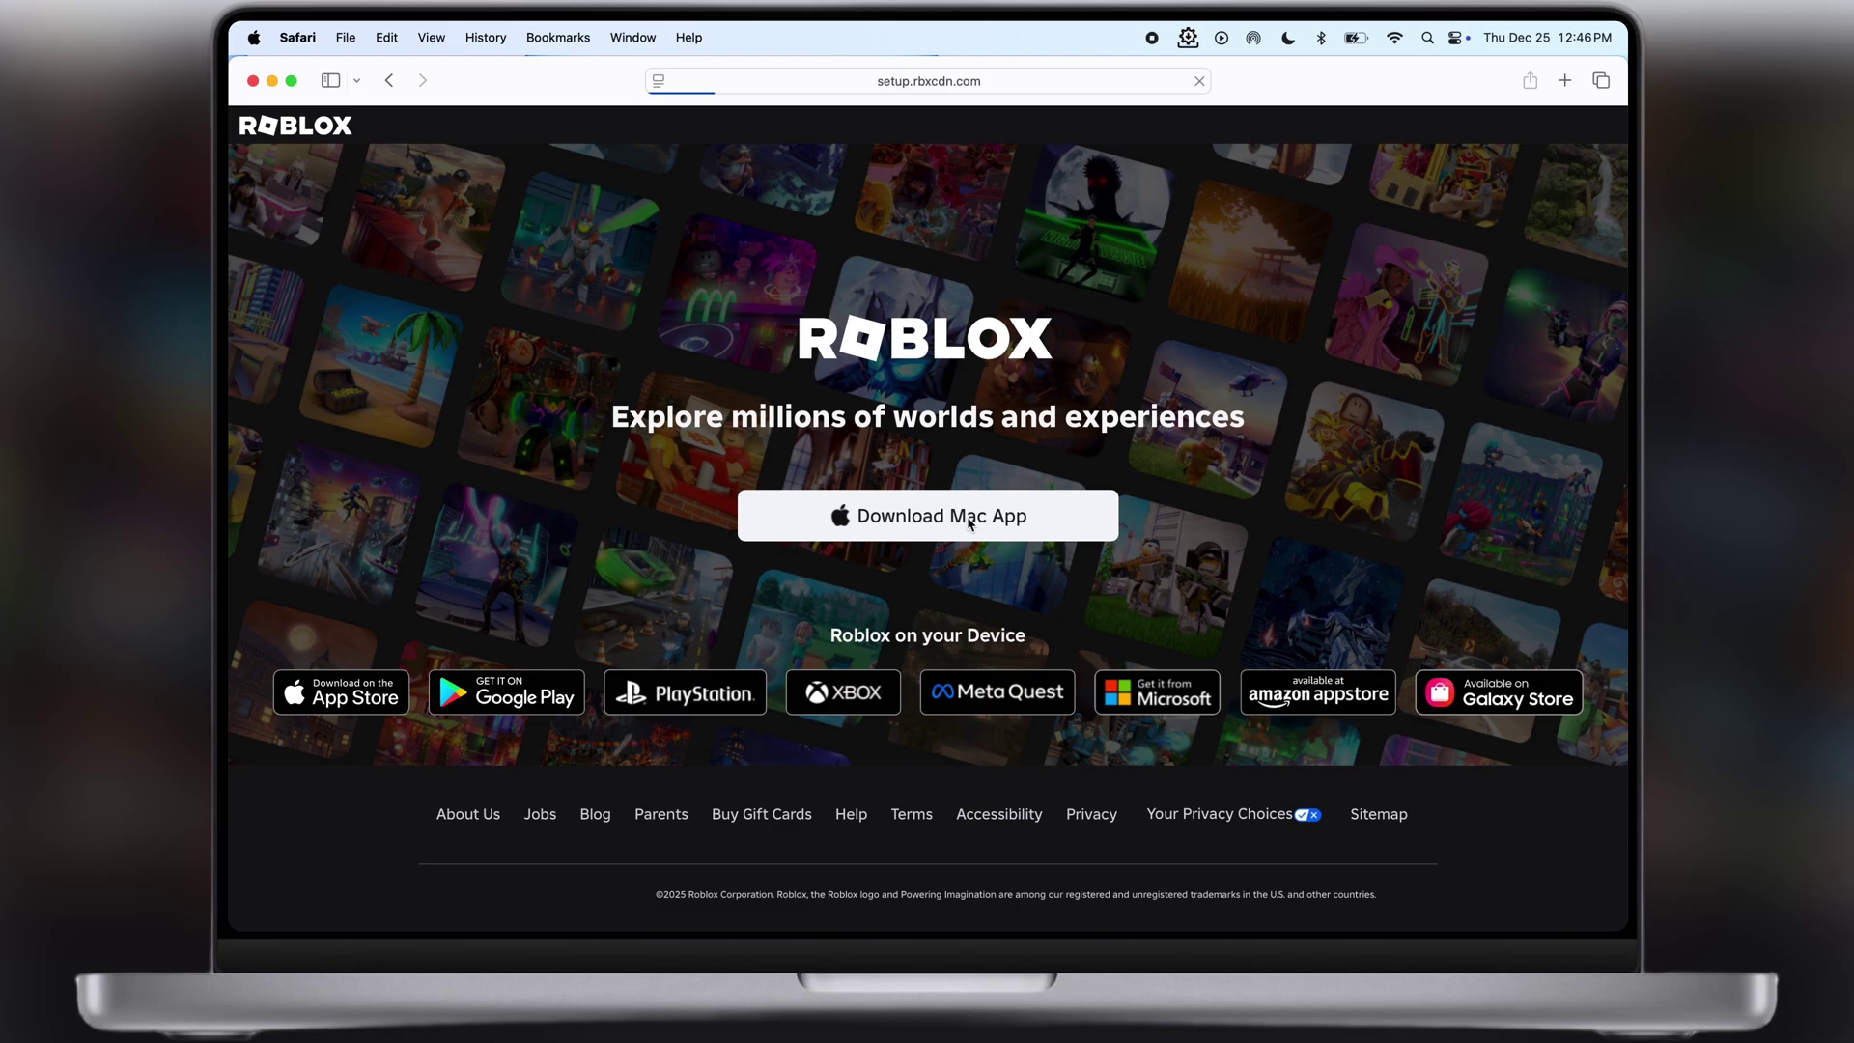
- Download Roblox.dmg, allowing roblox.com downloads, and open it from Finder's Downloads
click(971, 519)
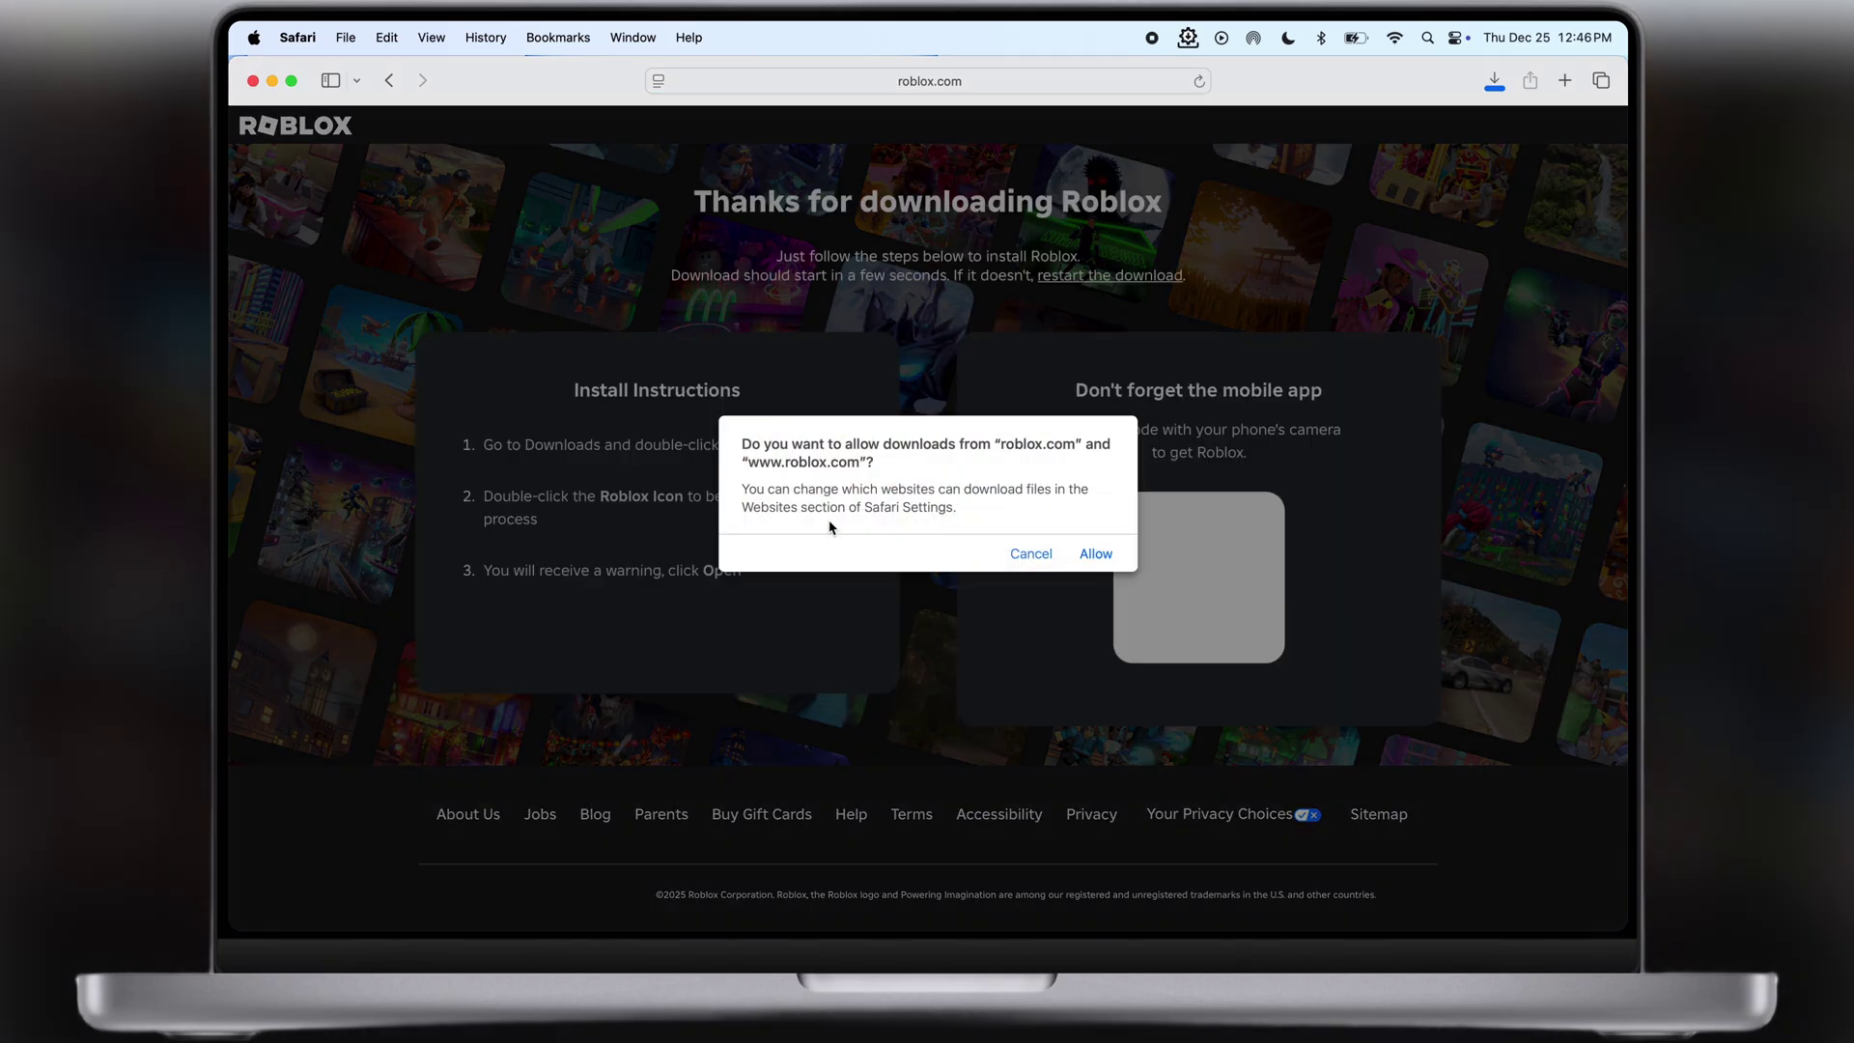
click(1094, 555)
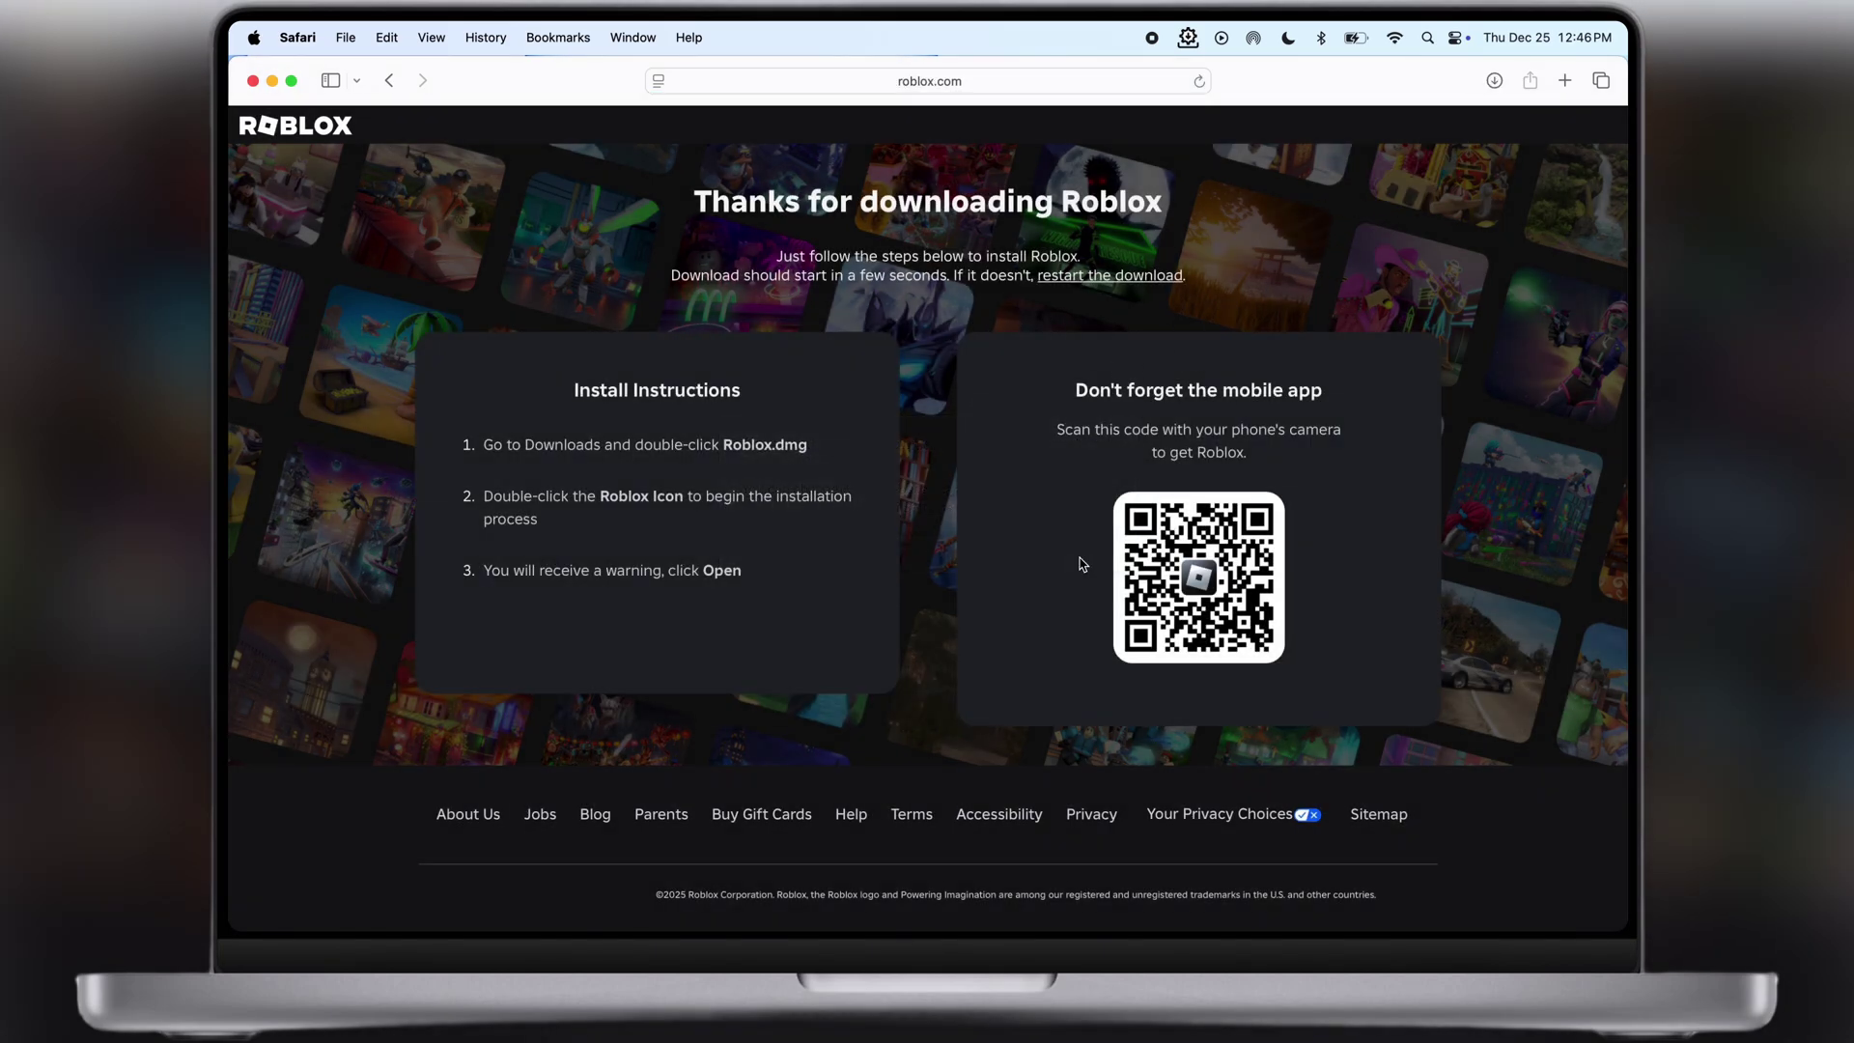
click(1495, 81)
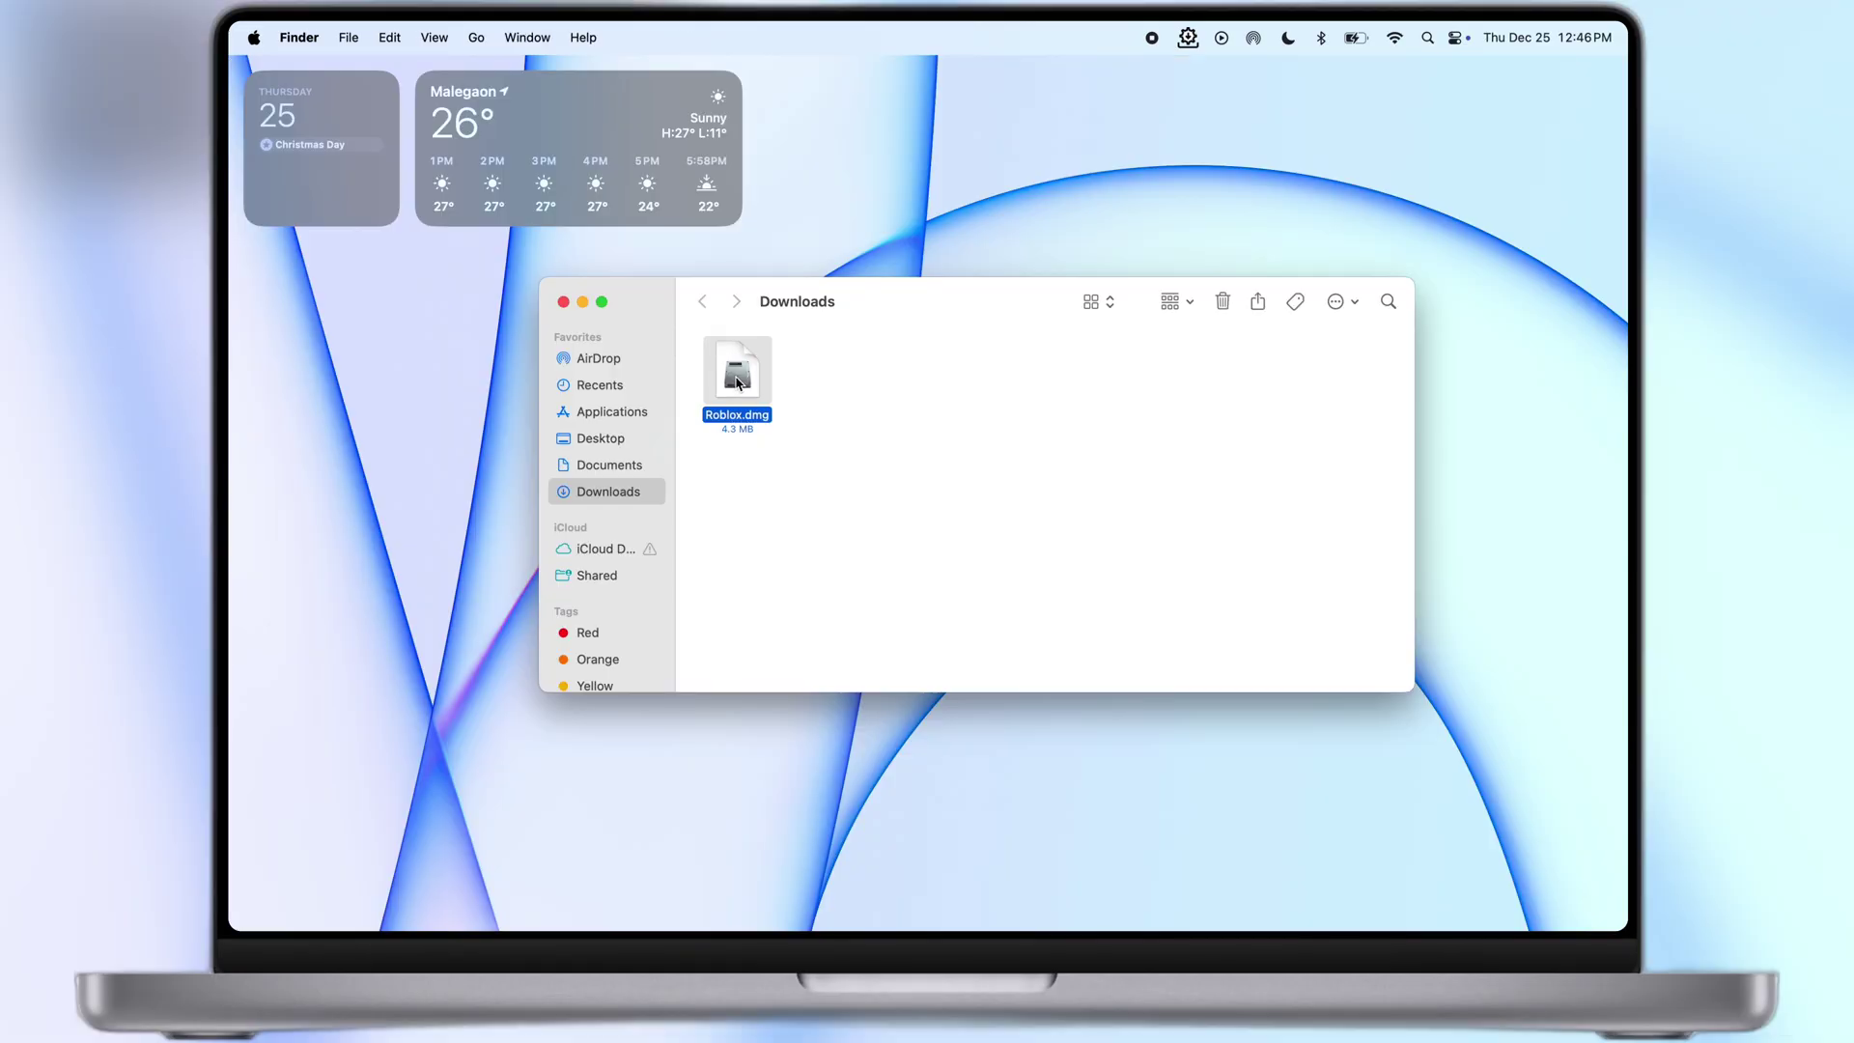
right_click(736, 377)
click(760, 388)
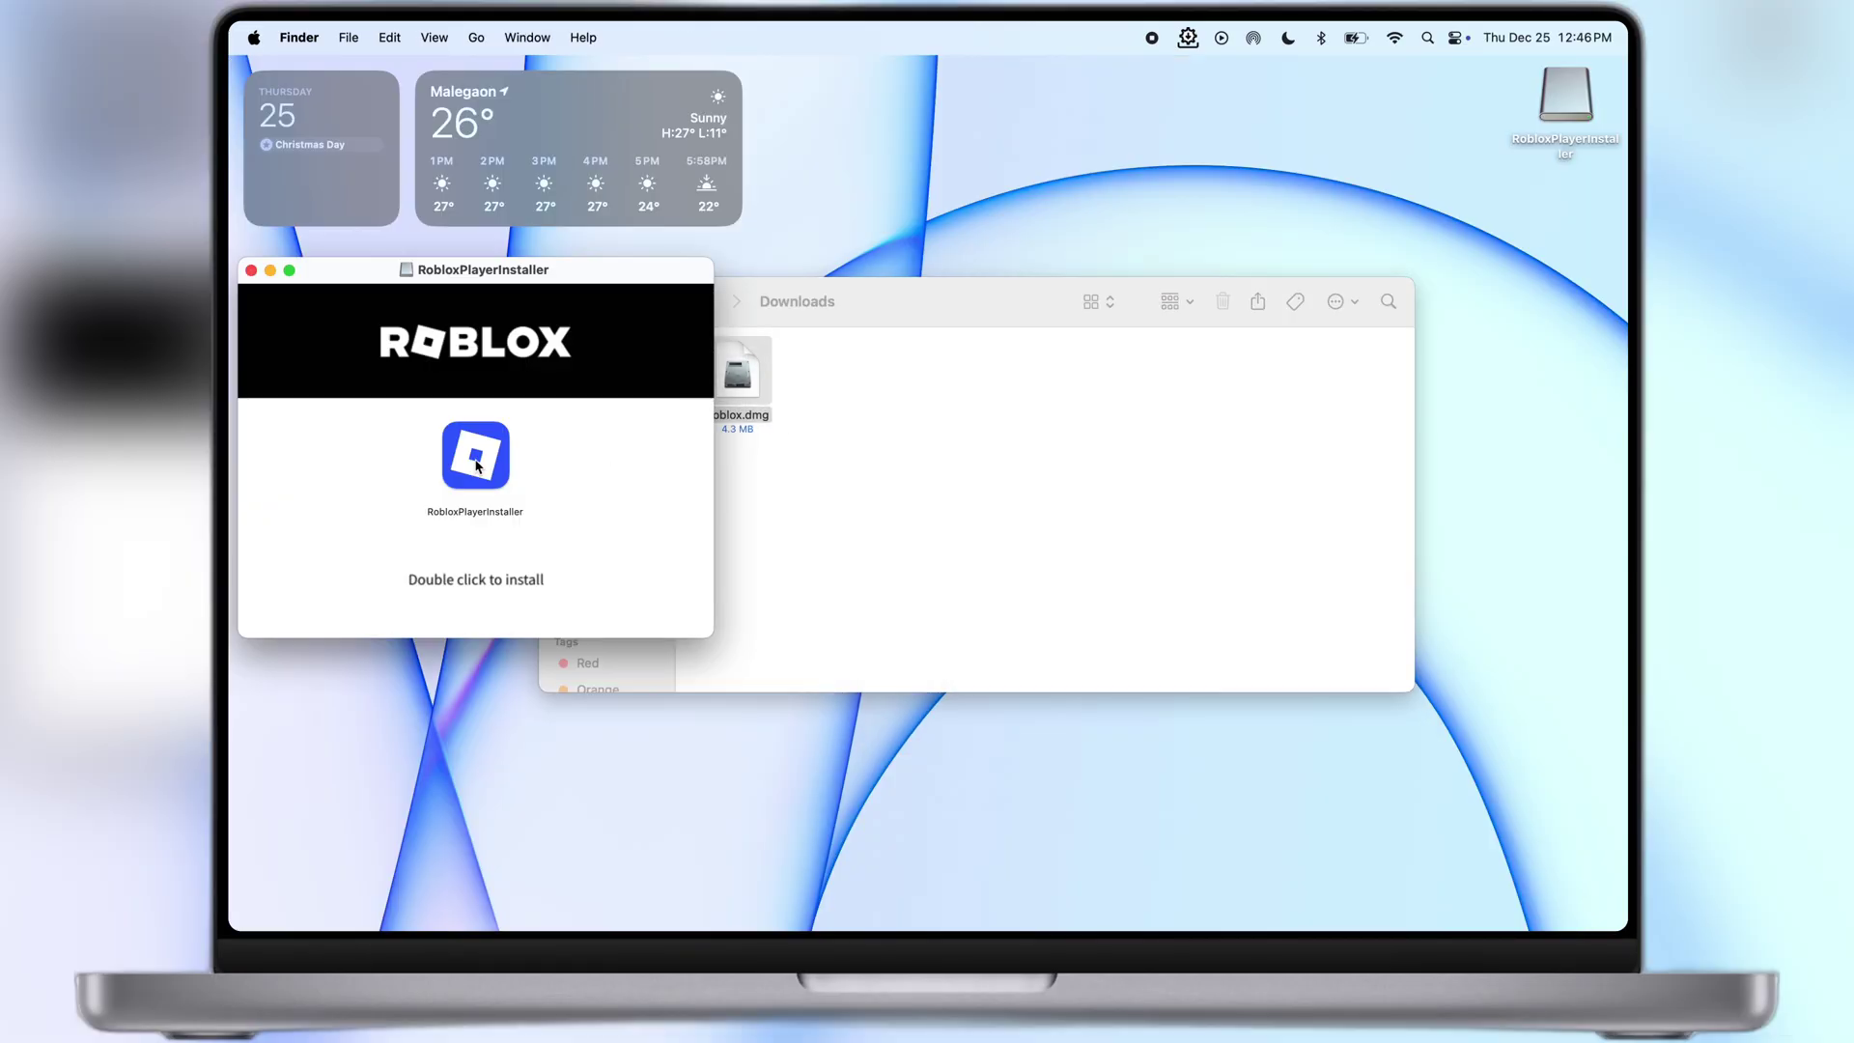
- Launch RobloxPlayerInstaller from the mounted volume and approve the security warning
double_click(477, 463)
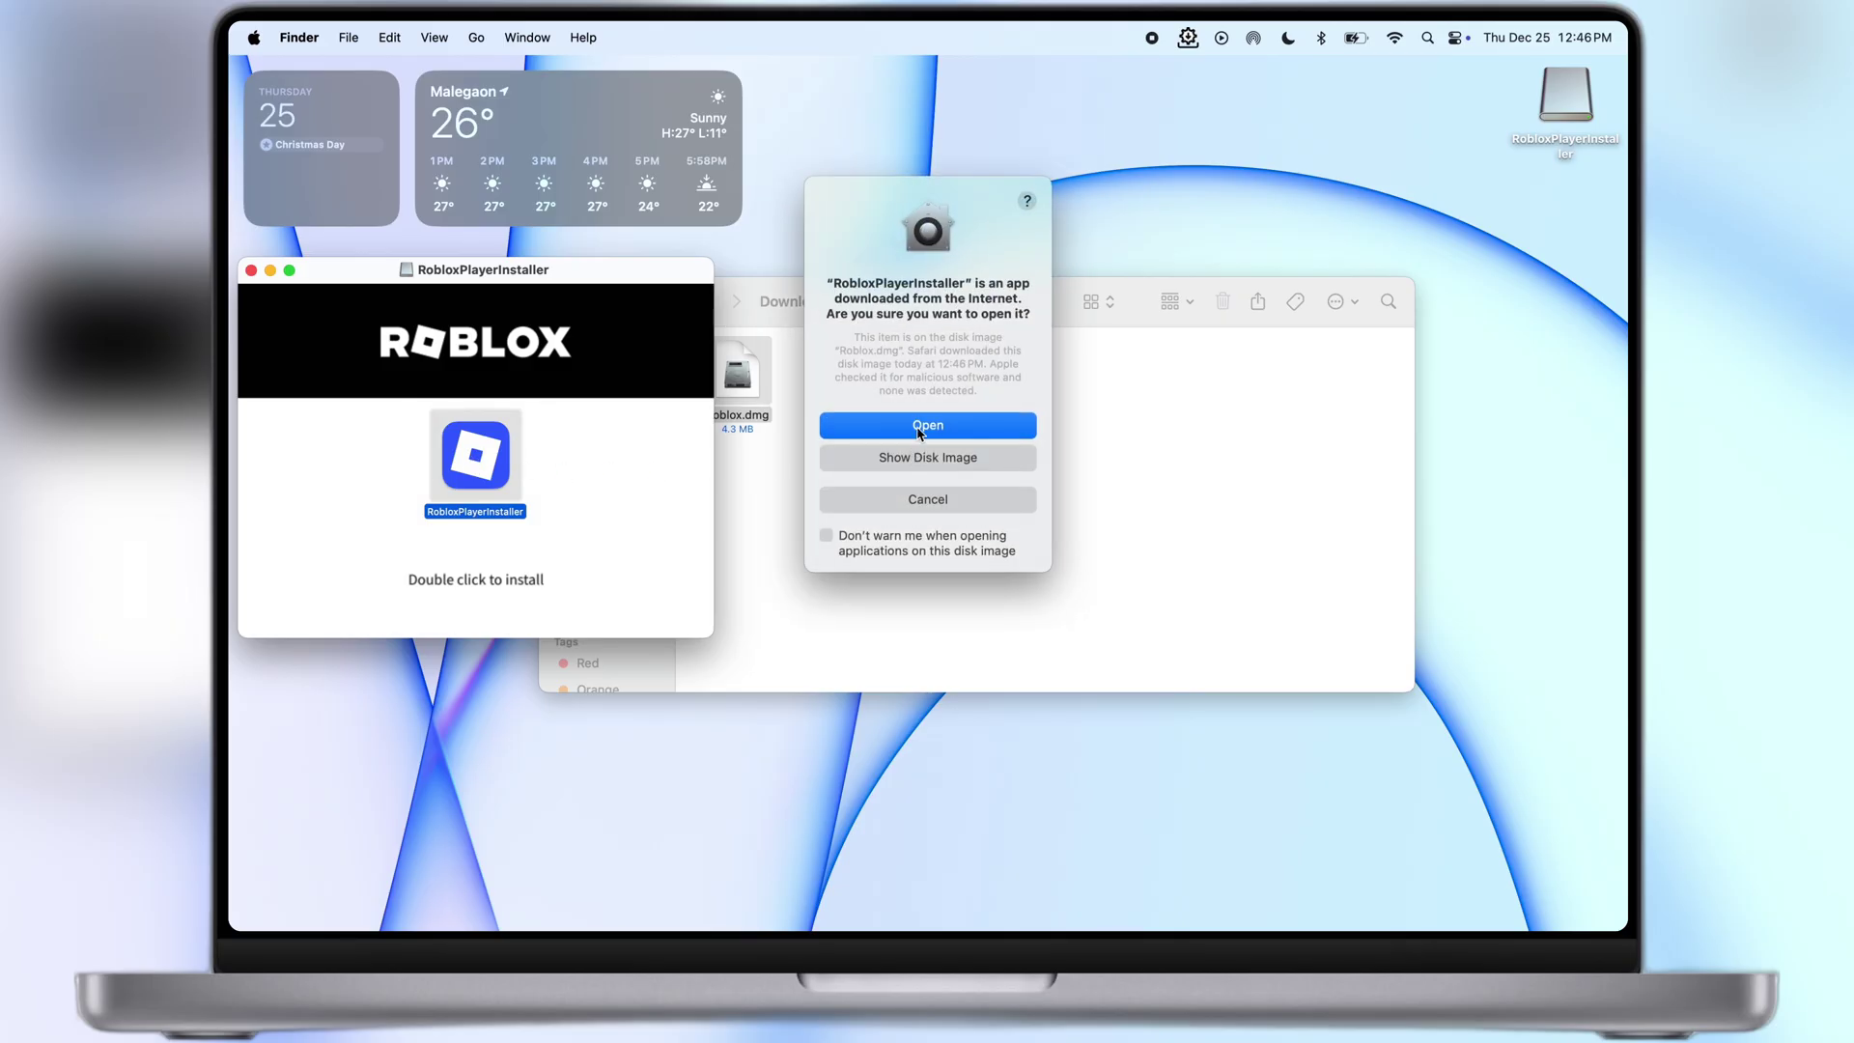
click(918, 431)
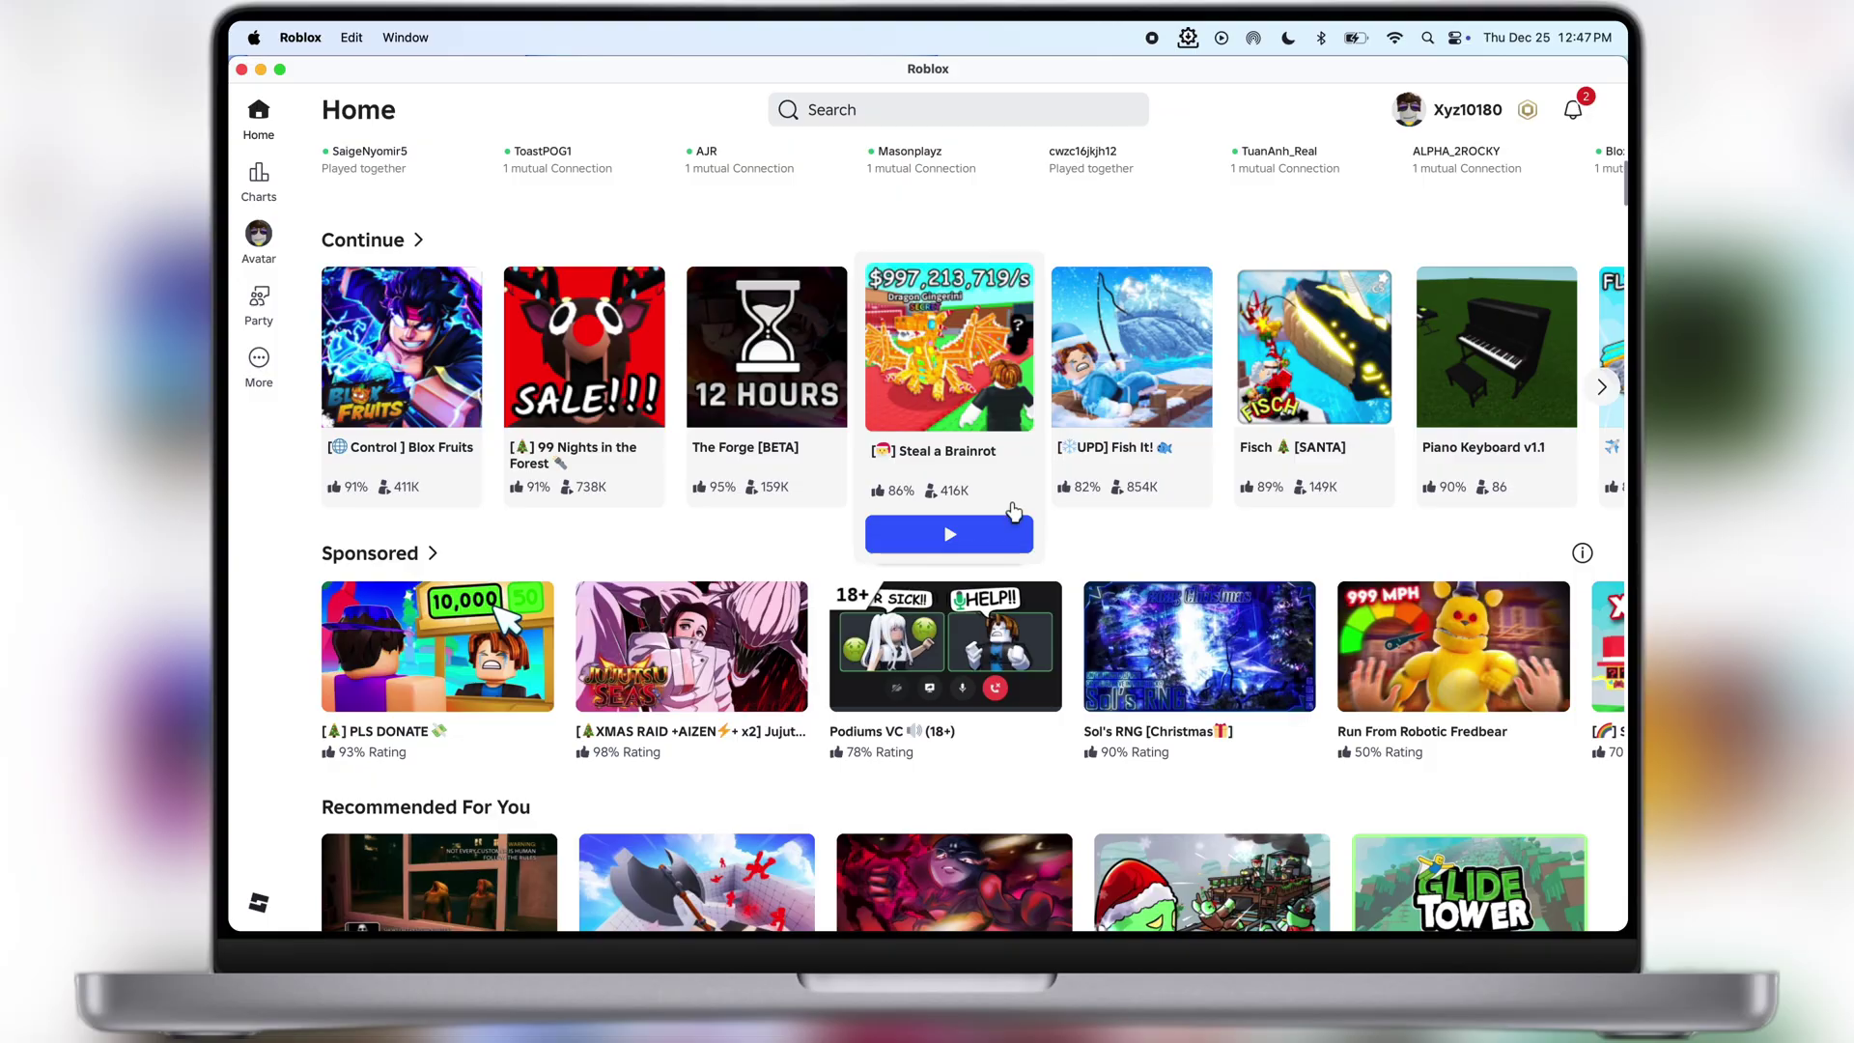
scroll(1086, 550, down, 4)
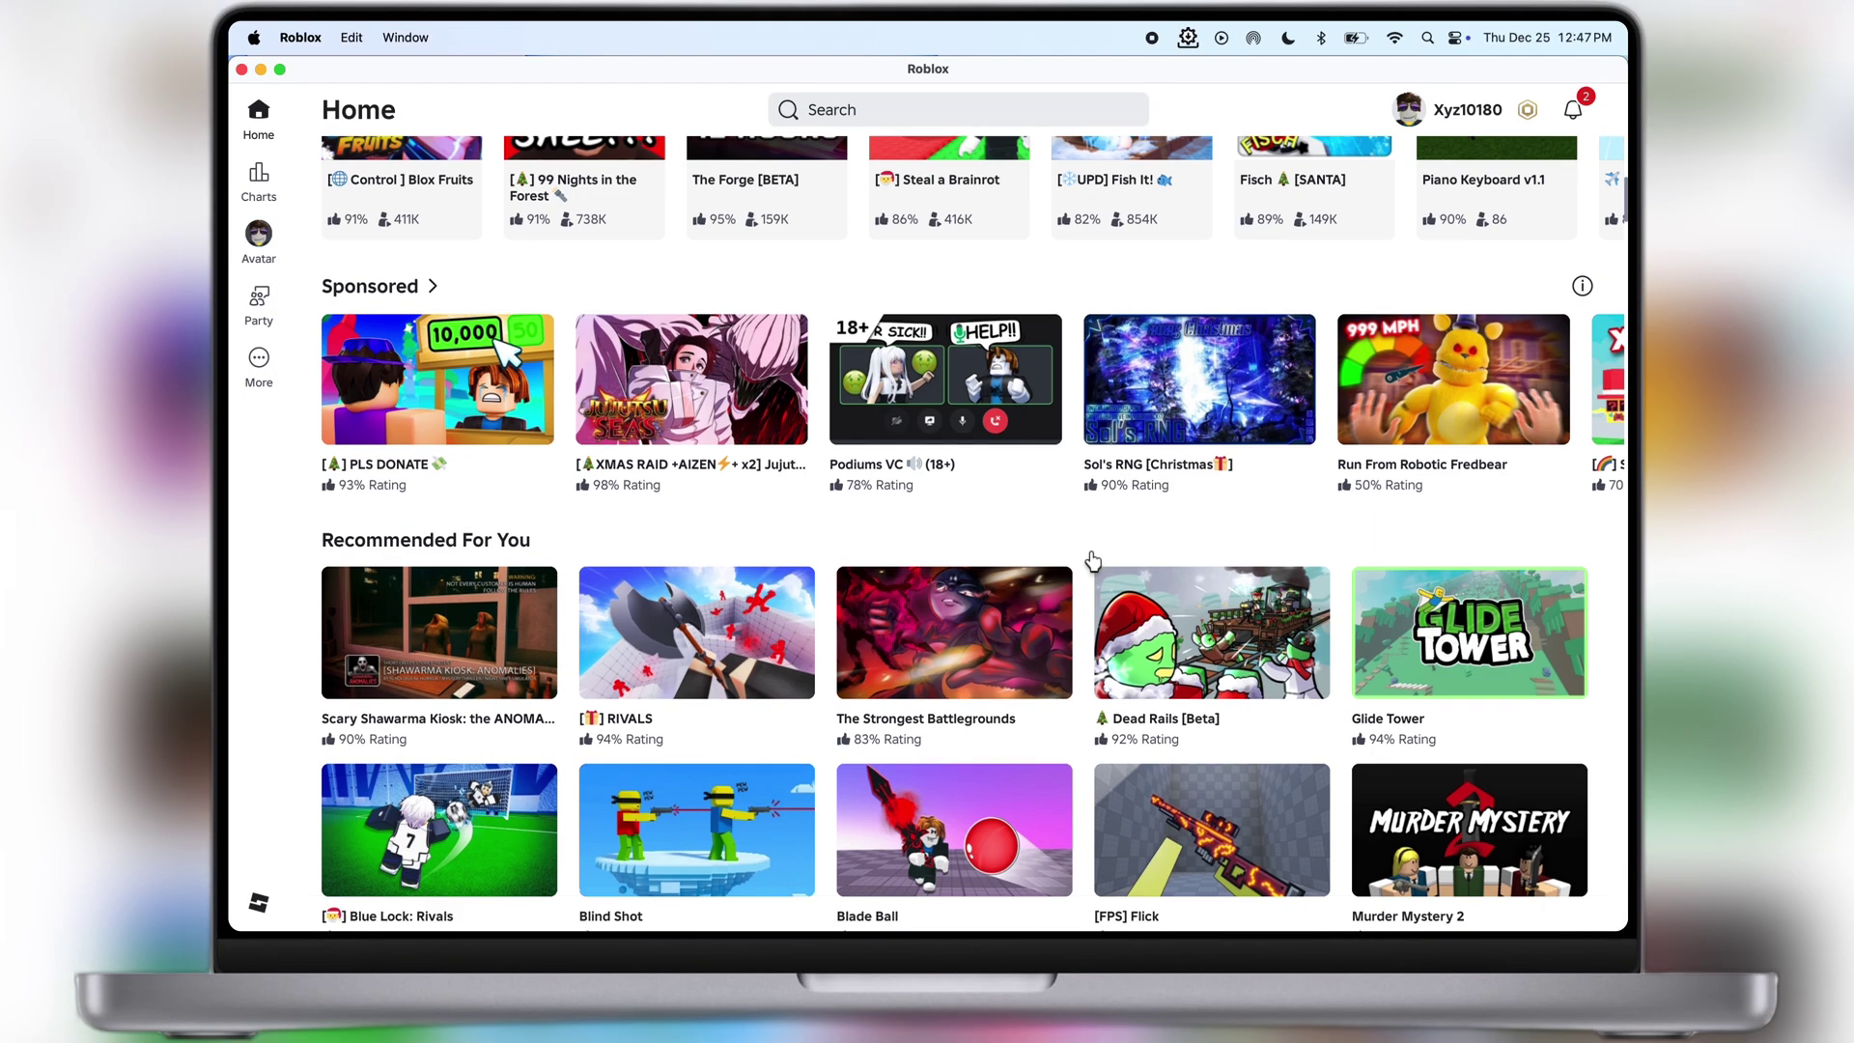
scroll(1086, 550, down, 2)
scroll(1083, 521, down, 3)
scroll(1083, 518, down, 3)
scroll(1084, 519, down, 3)
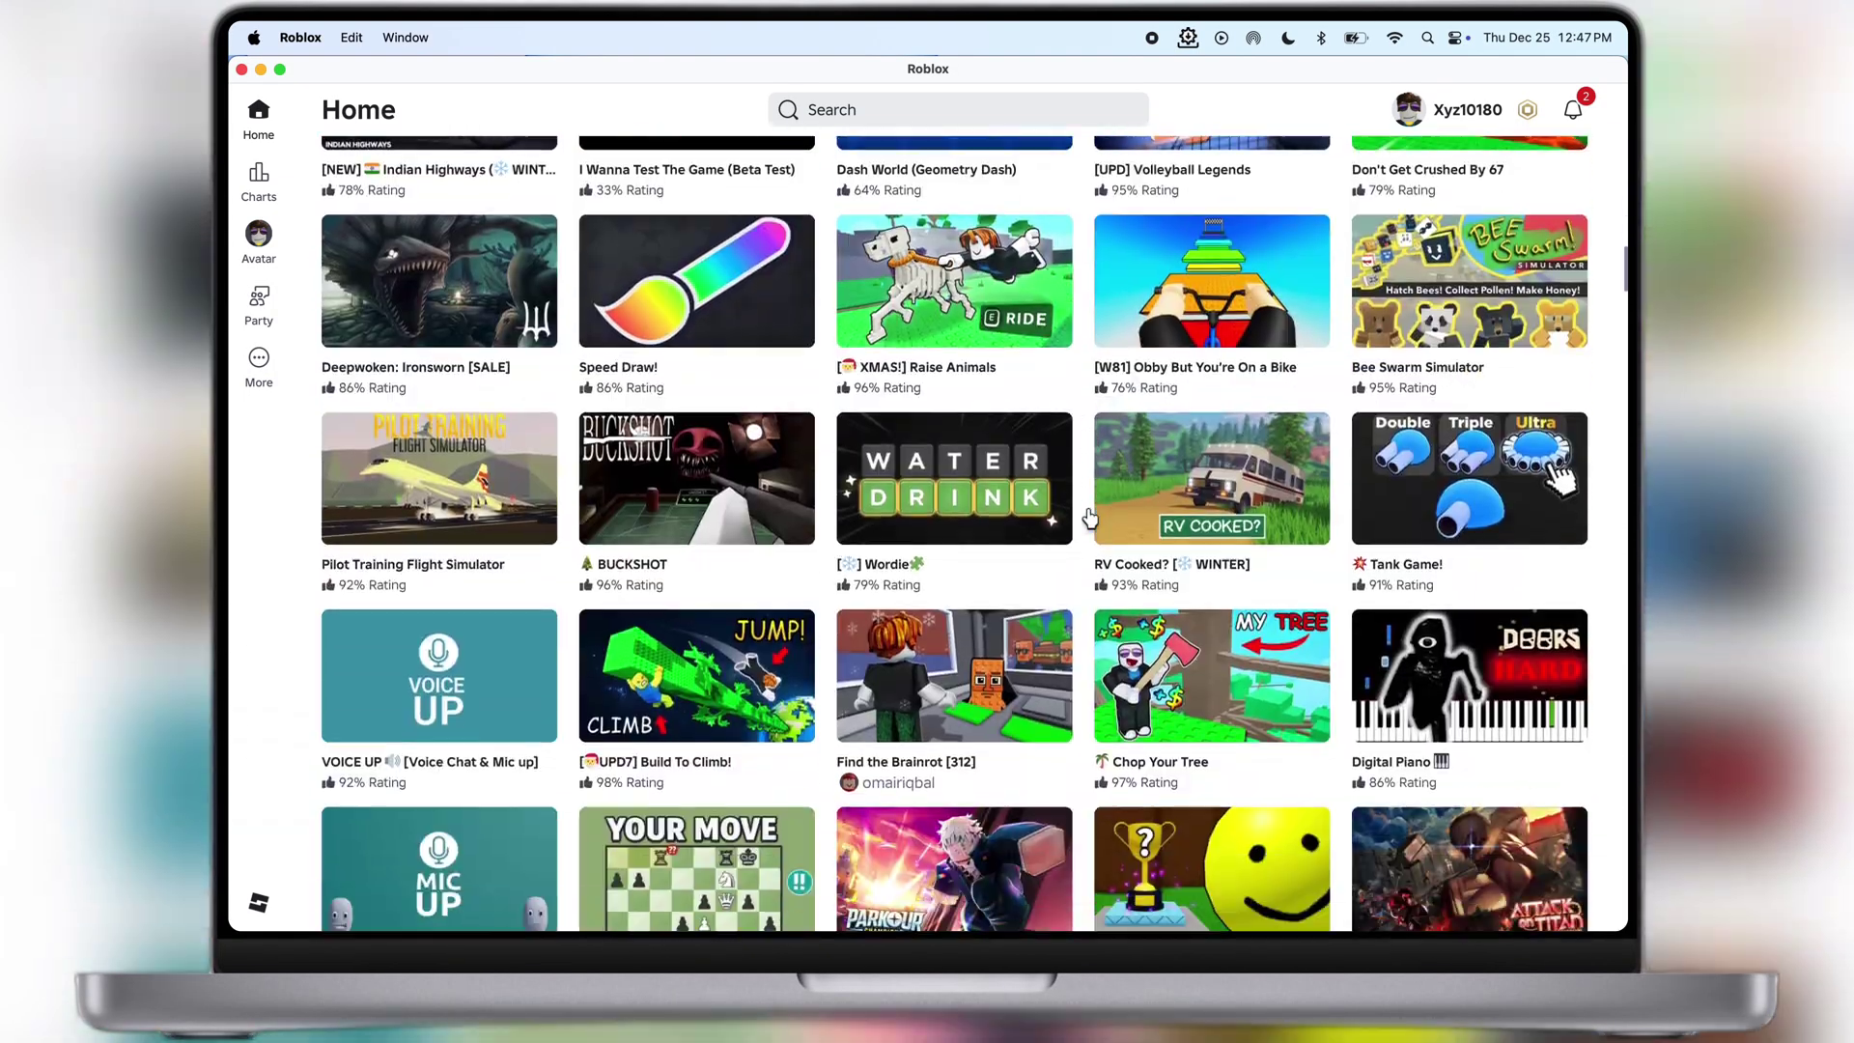
scroll(1083, 519, down, 3)
scroll(1086, 516, up, 4)
scroll(1090, 517, up, 8)
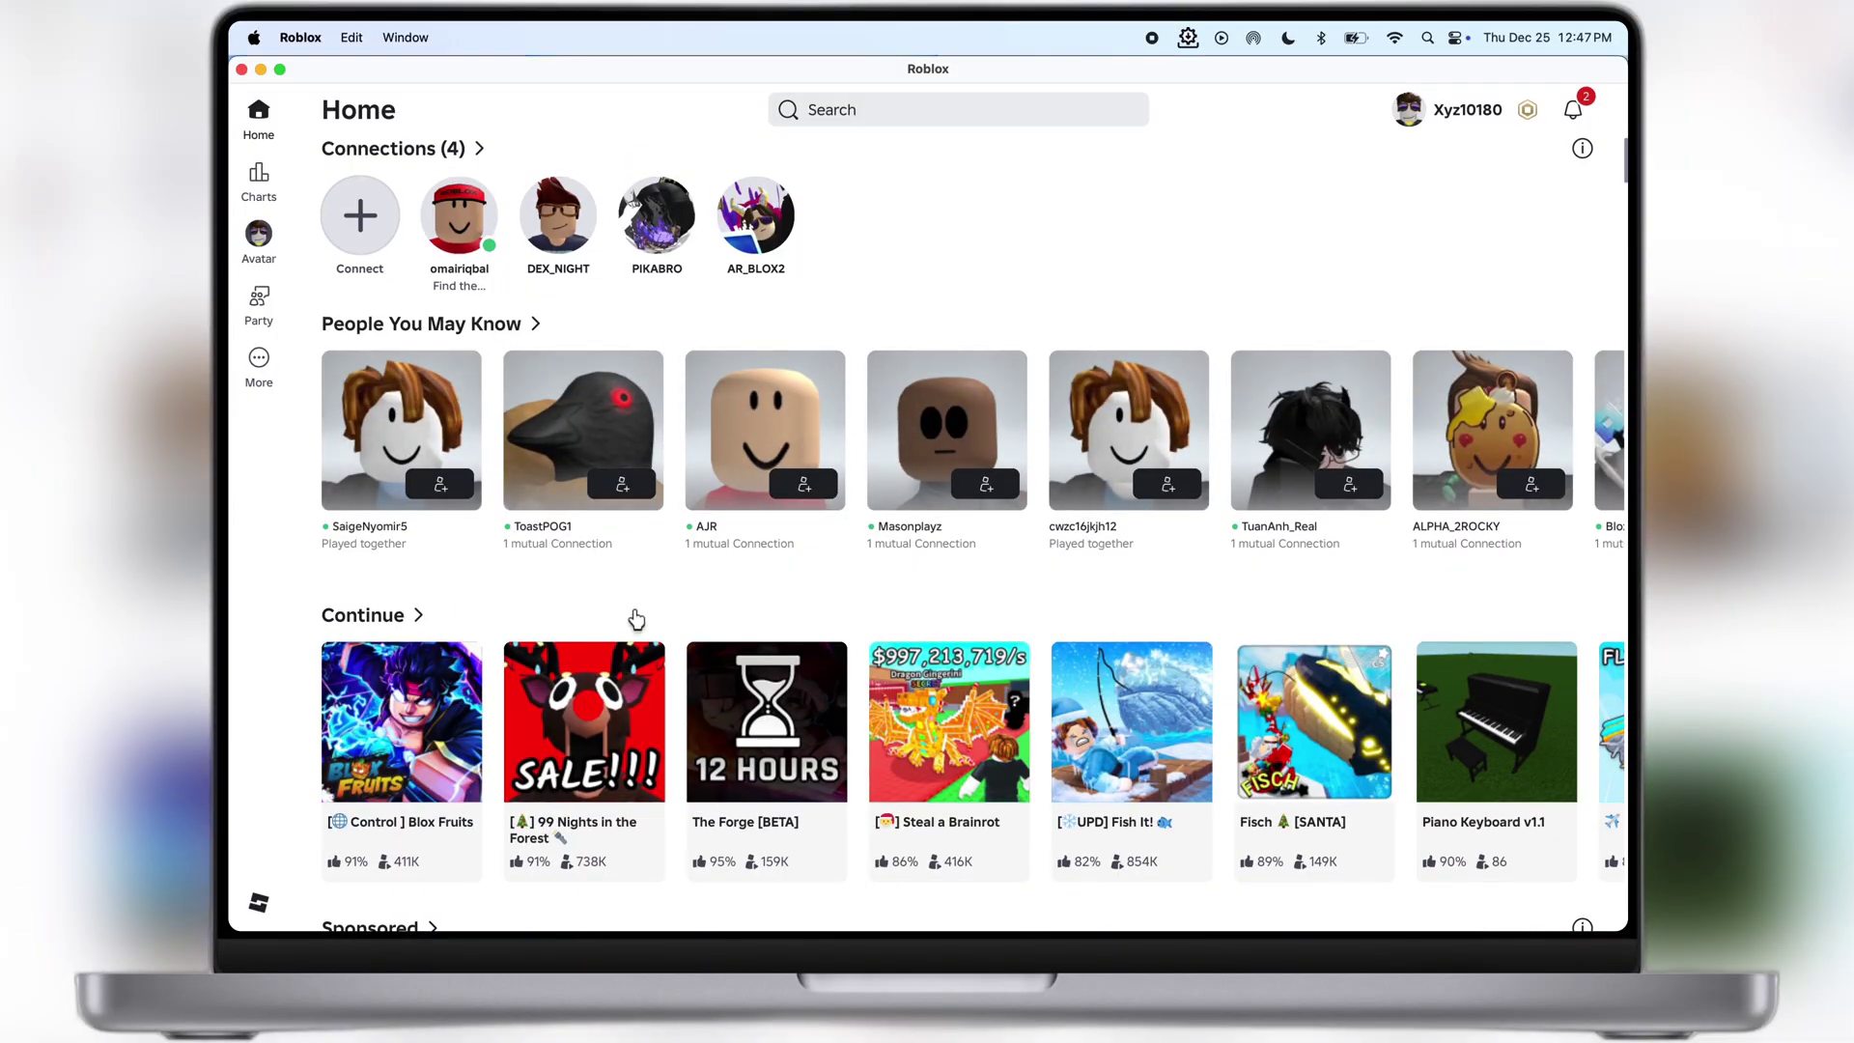
scroll(638, 616, down, 3)
scroll(638, 616, down, 5)
scroll(639, 616, down, 3)
scroll(637, 615, down, 4)
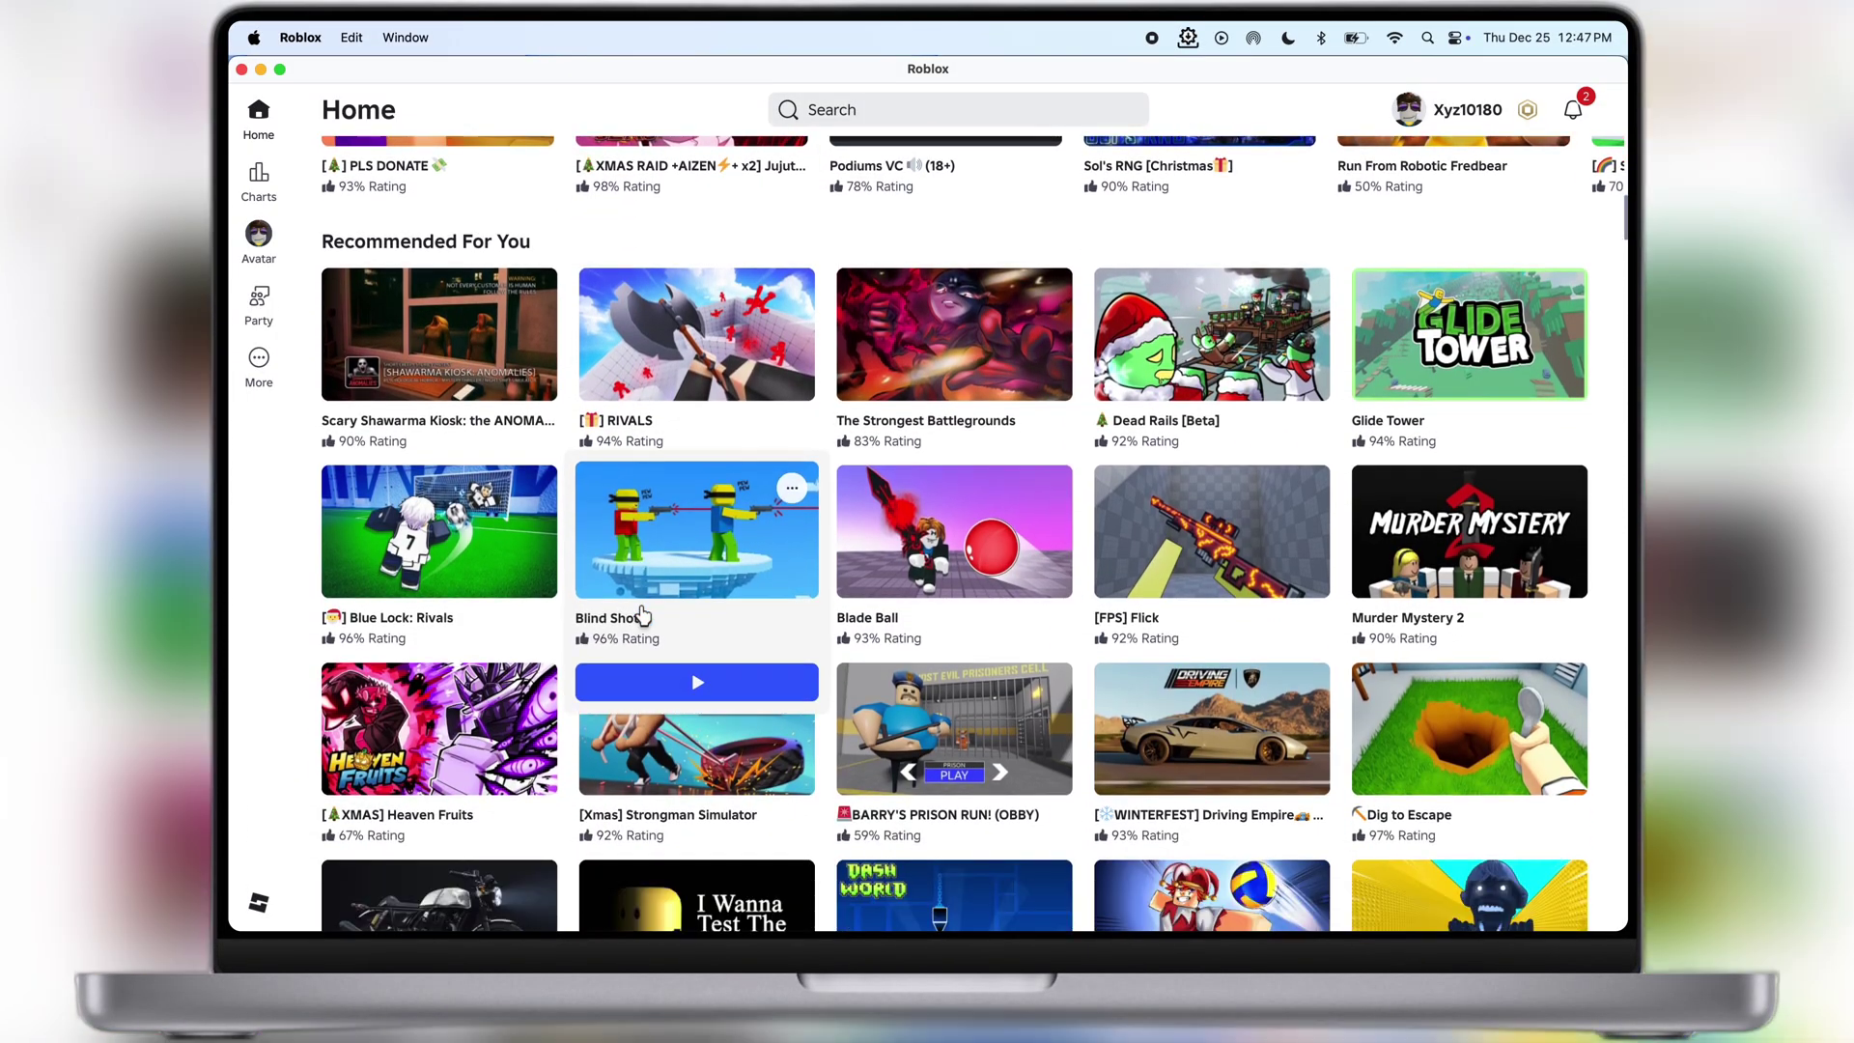
scroll(637, 616, down, 2)
scroll(653, 621, up, 10)
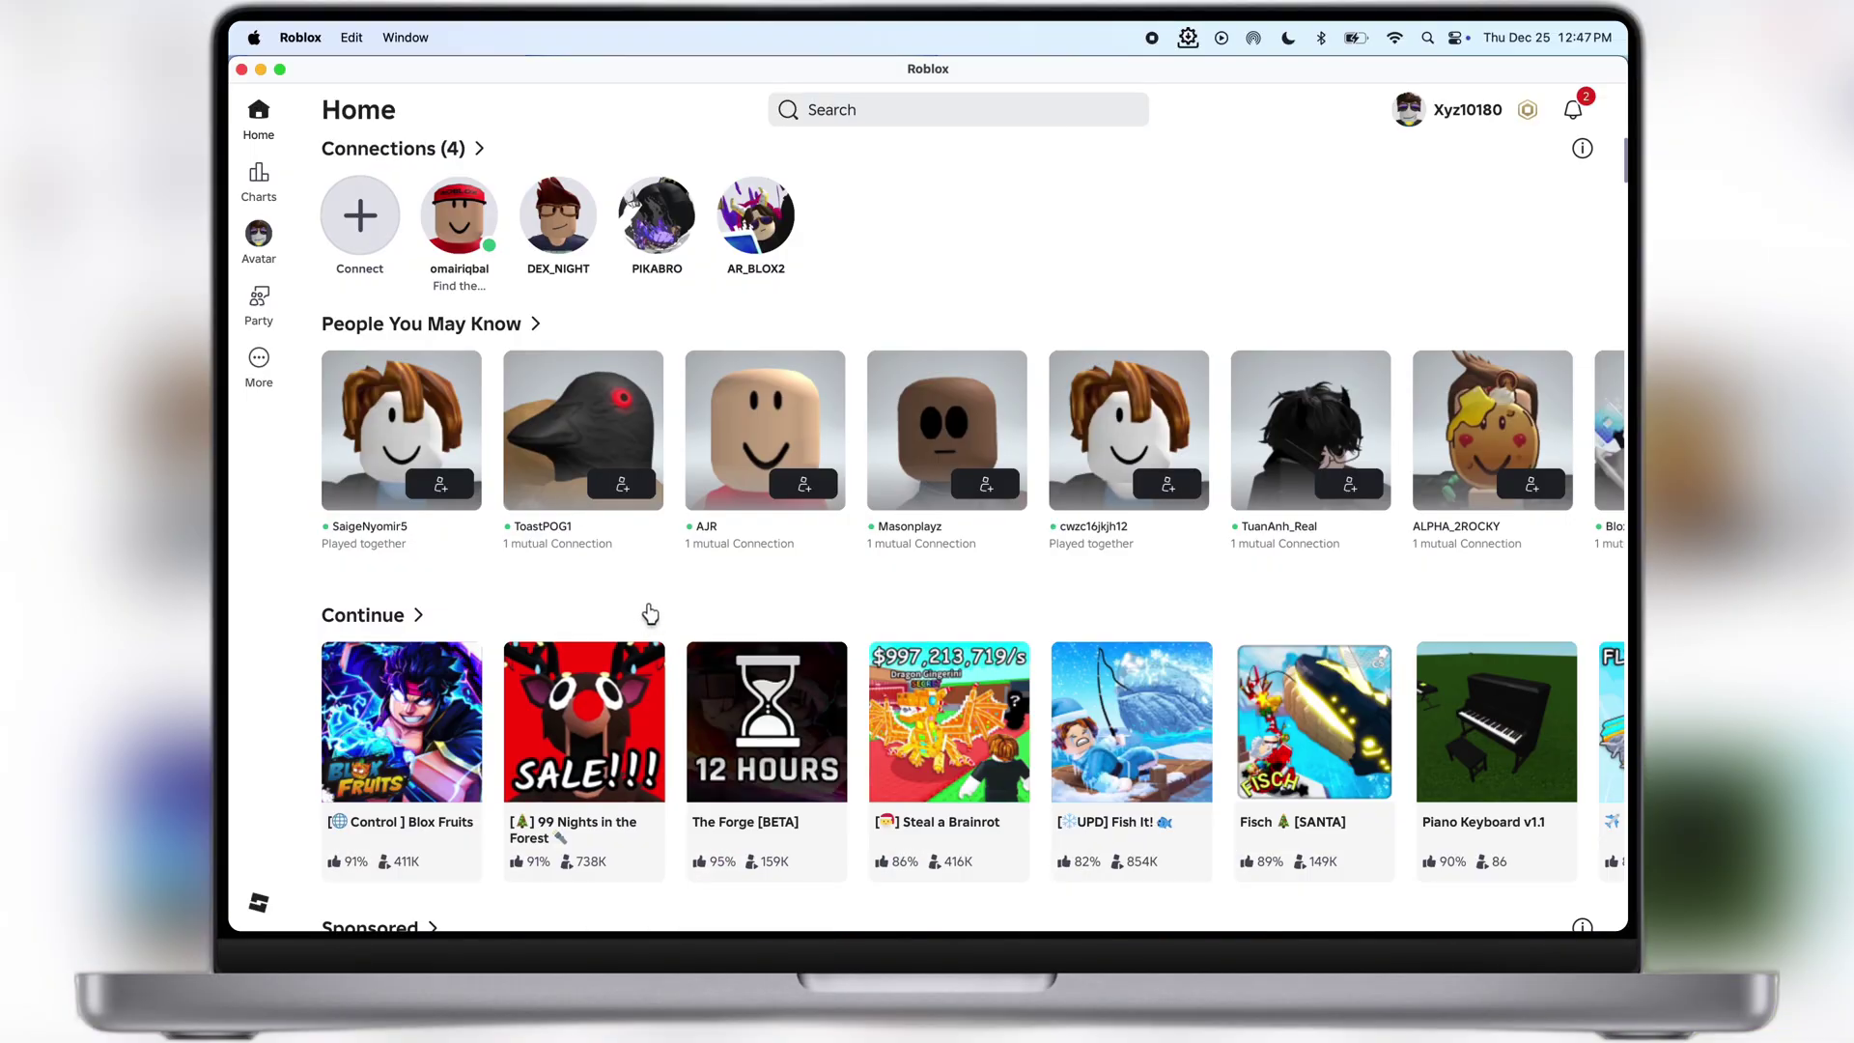